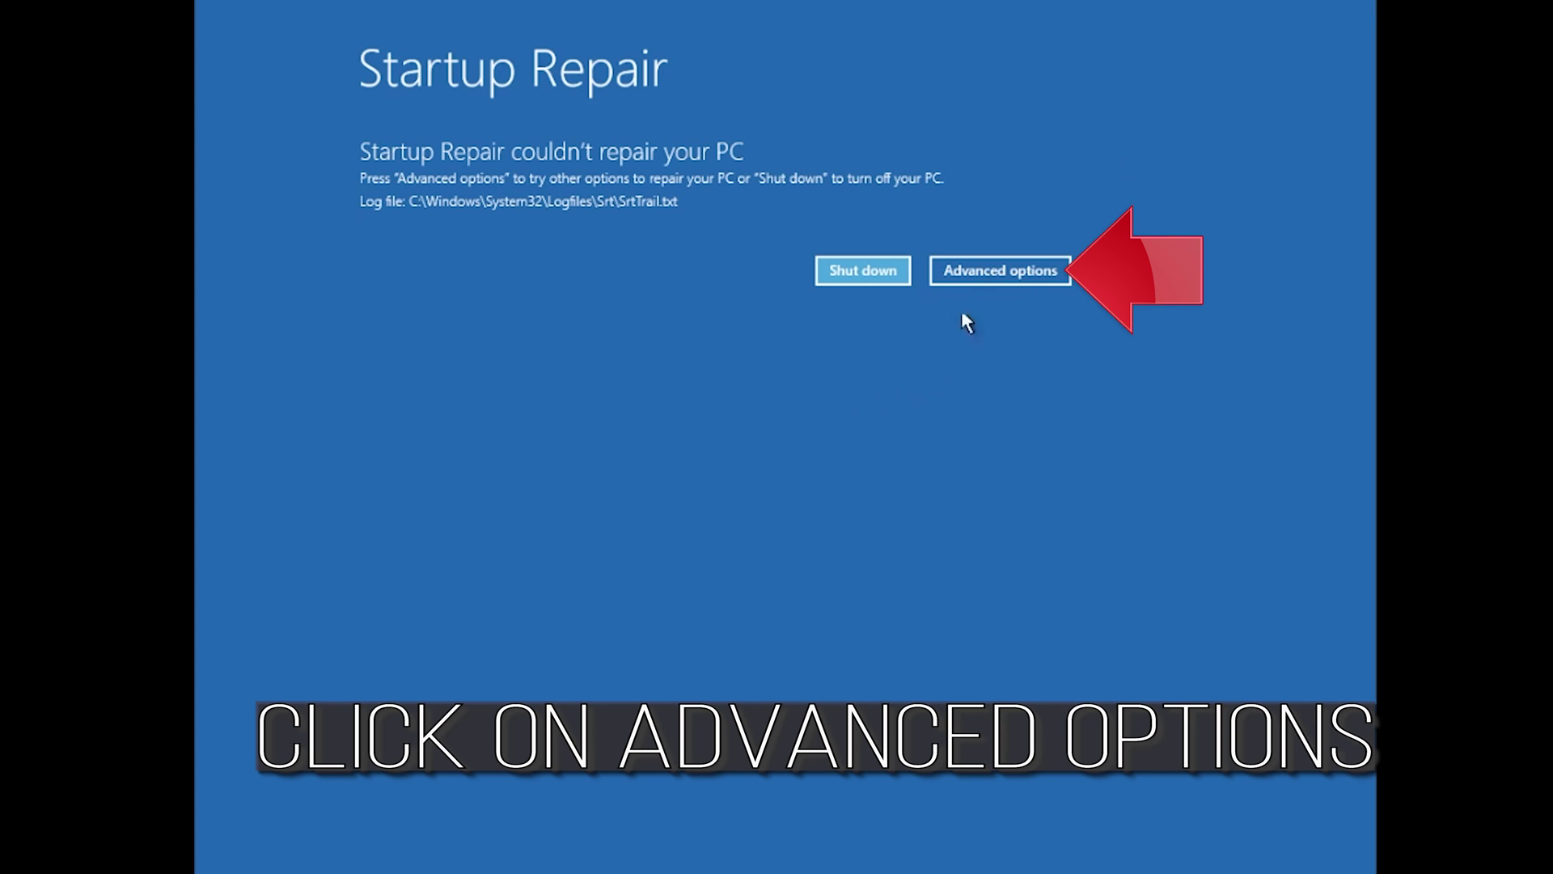
Run Startup Repair from the advanced troubleshooting options, choosing the listed account and continuing with the password left blank.
{"action": "left_click", "coordinate": [1006, 283]}
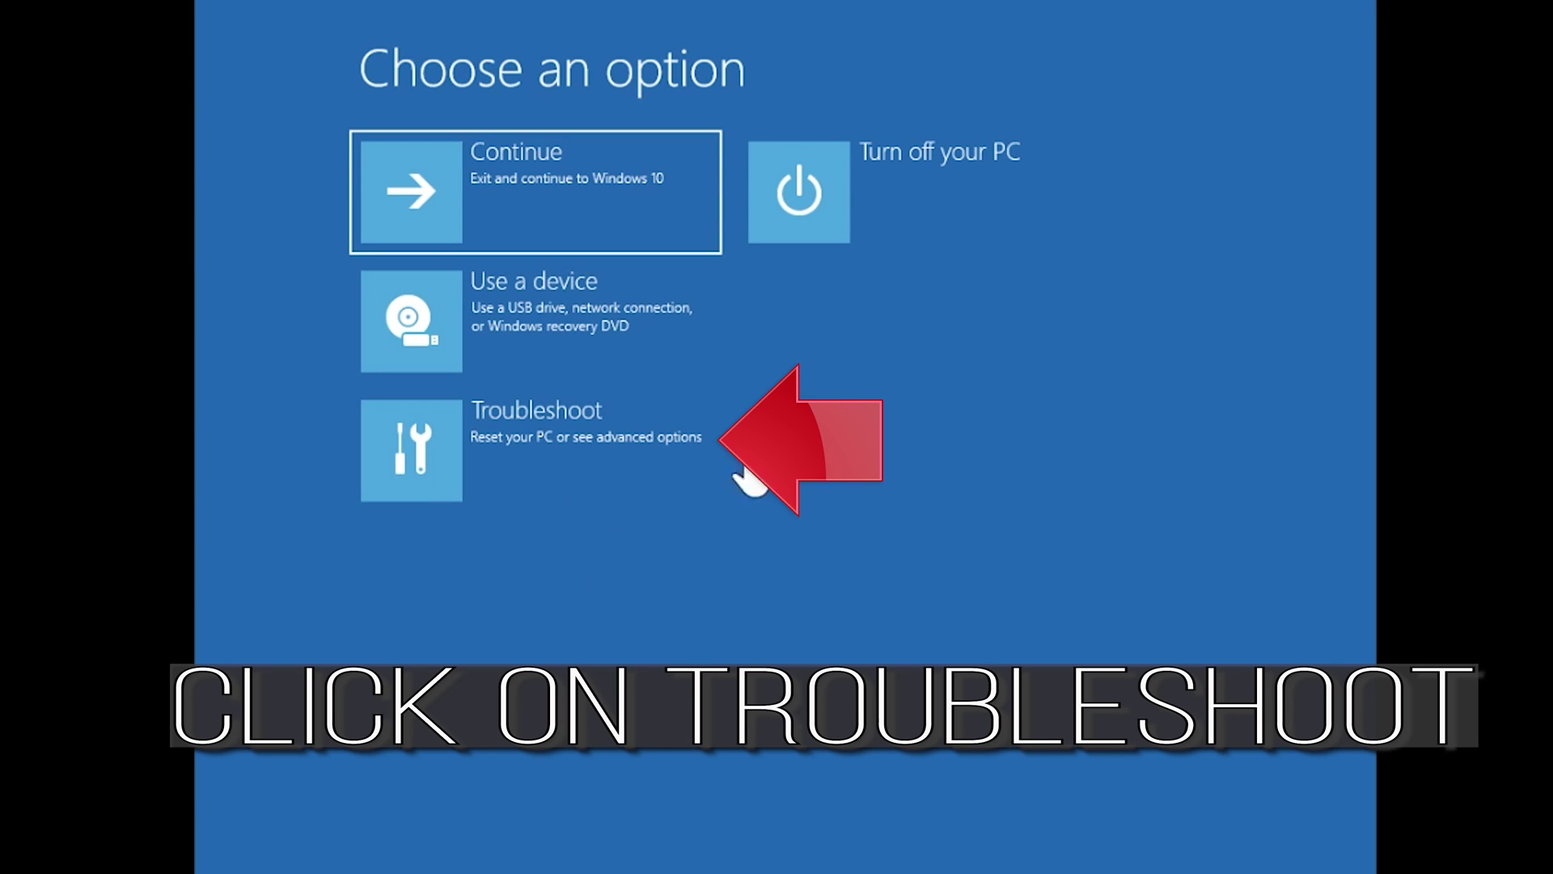
{"action": "left_click", "coordinate": [518, 483]}
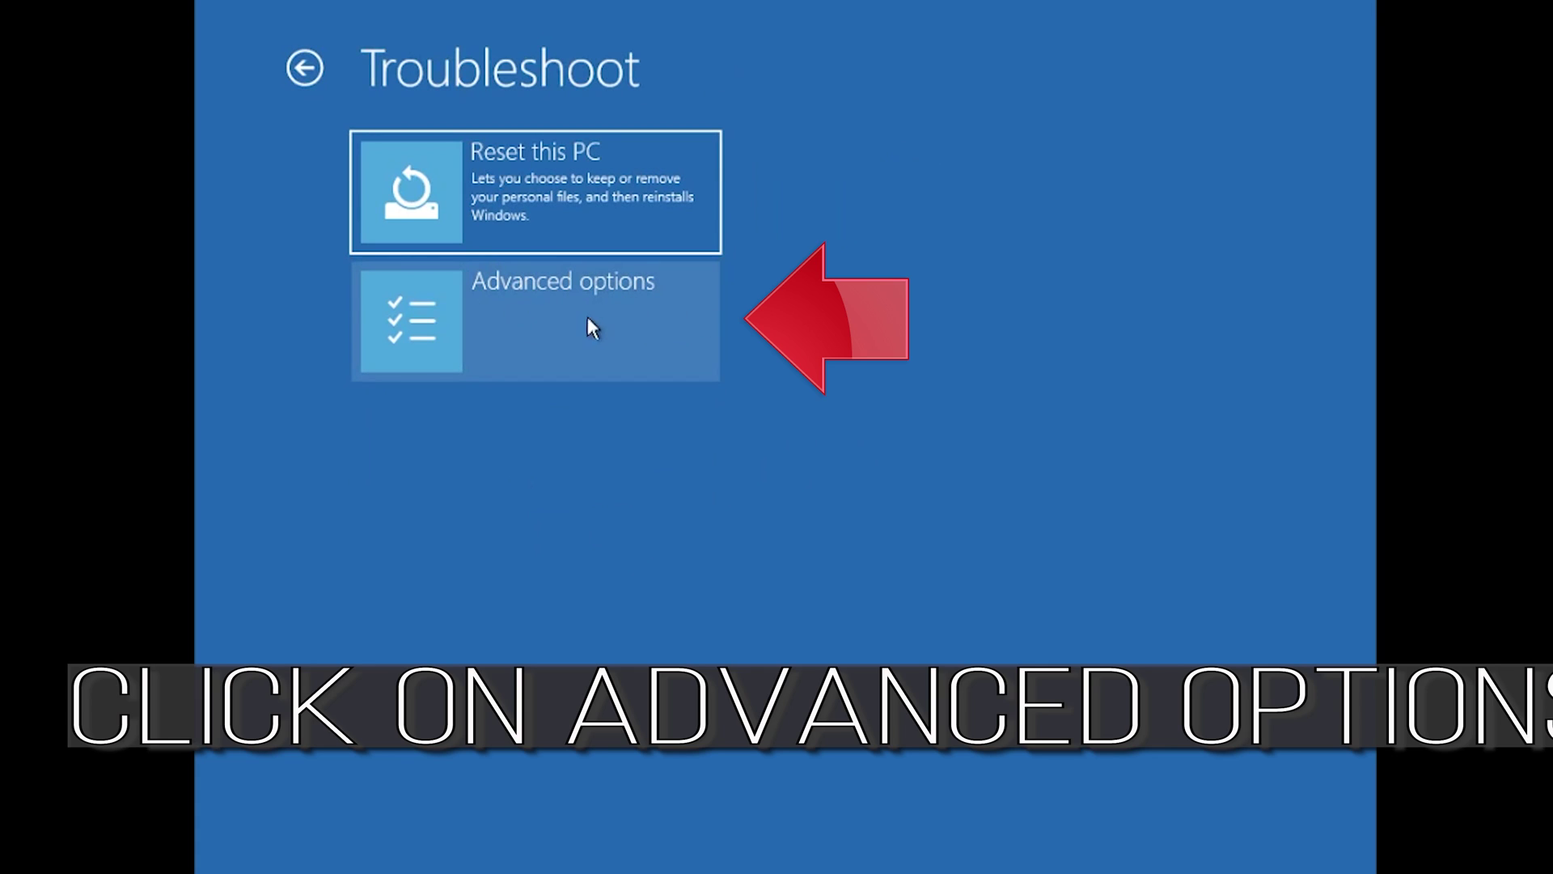
{"action": "left_click", "coordinate": [693, 353]}
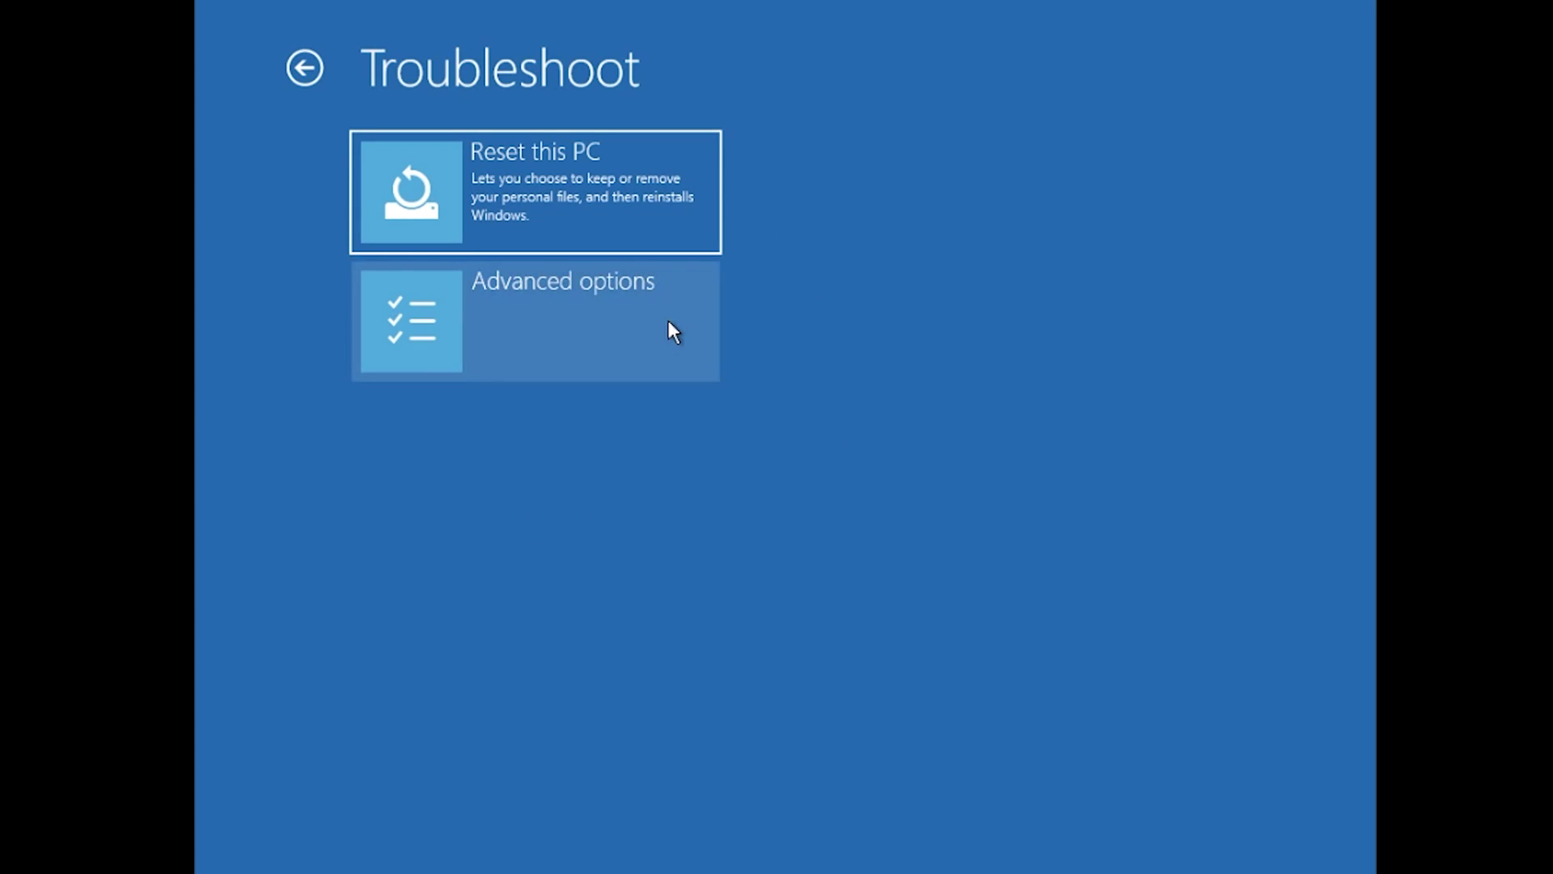
{"action": "left_click", "coordinate": [668, 320]}
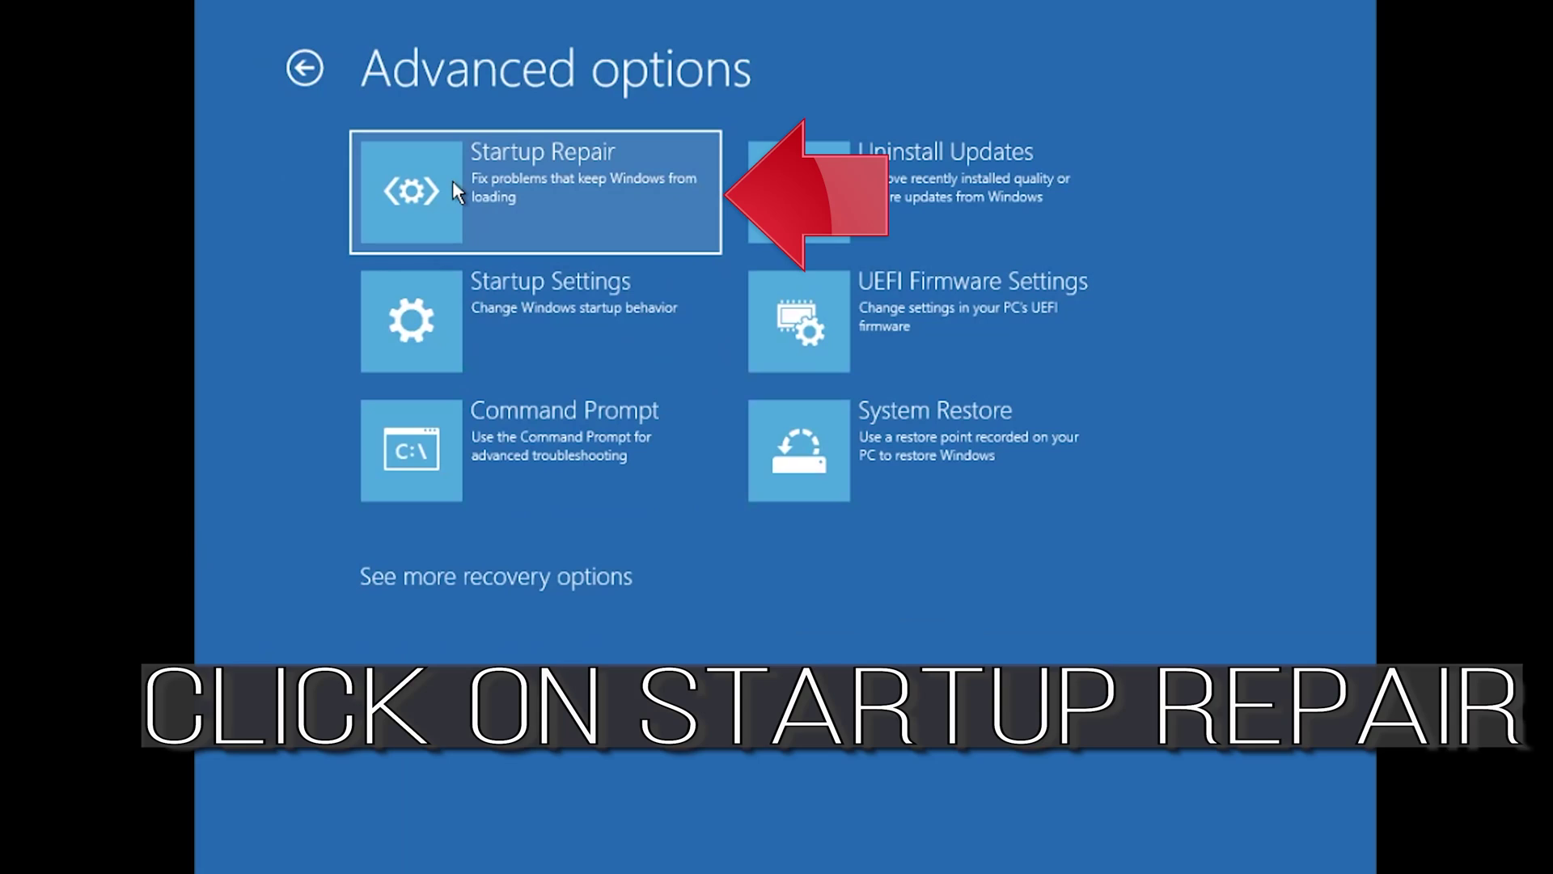
{"action": "left_click", "coordinate": [568, 187]}
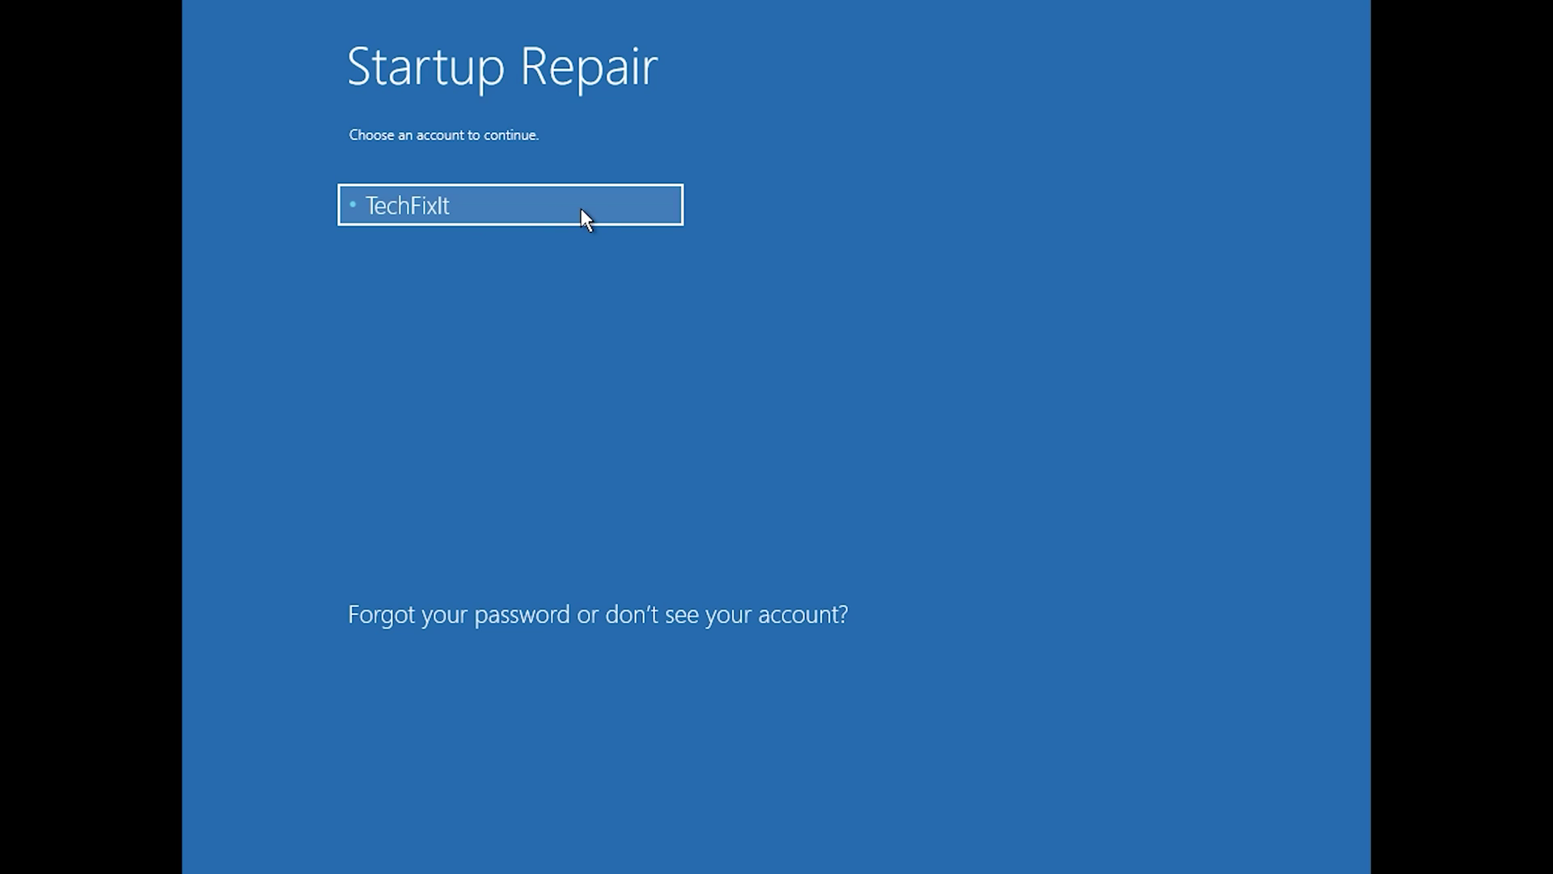
{"action": "left_click", "coordinate": [582, 209]}
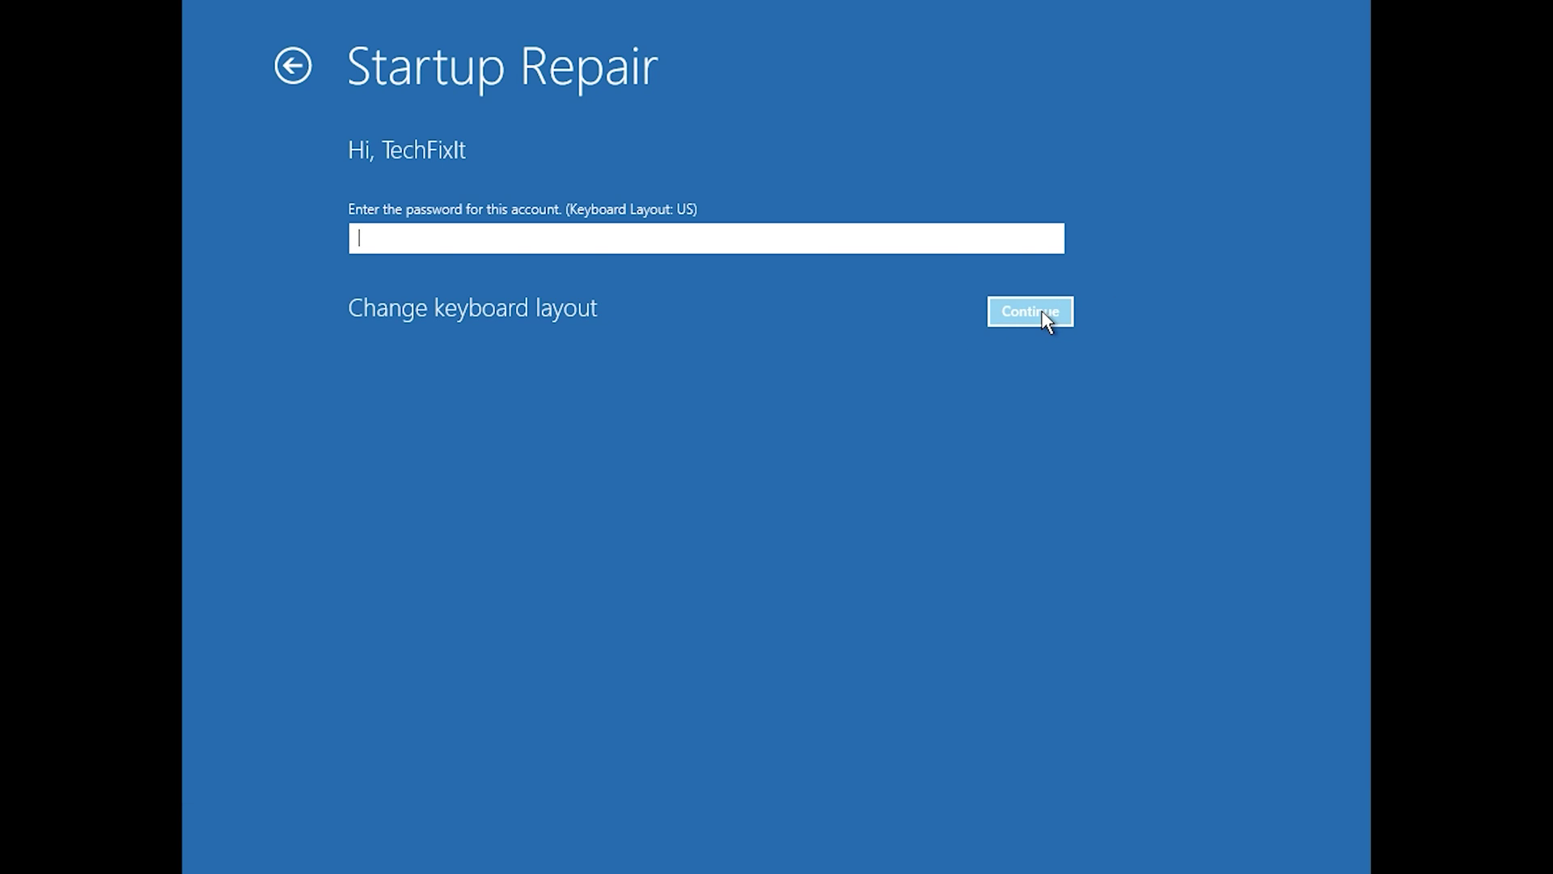
{"action": "left_click", "coordinate": [1044, 314]}
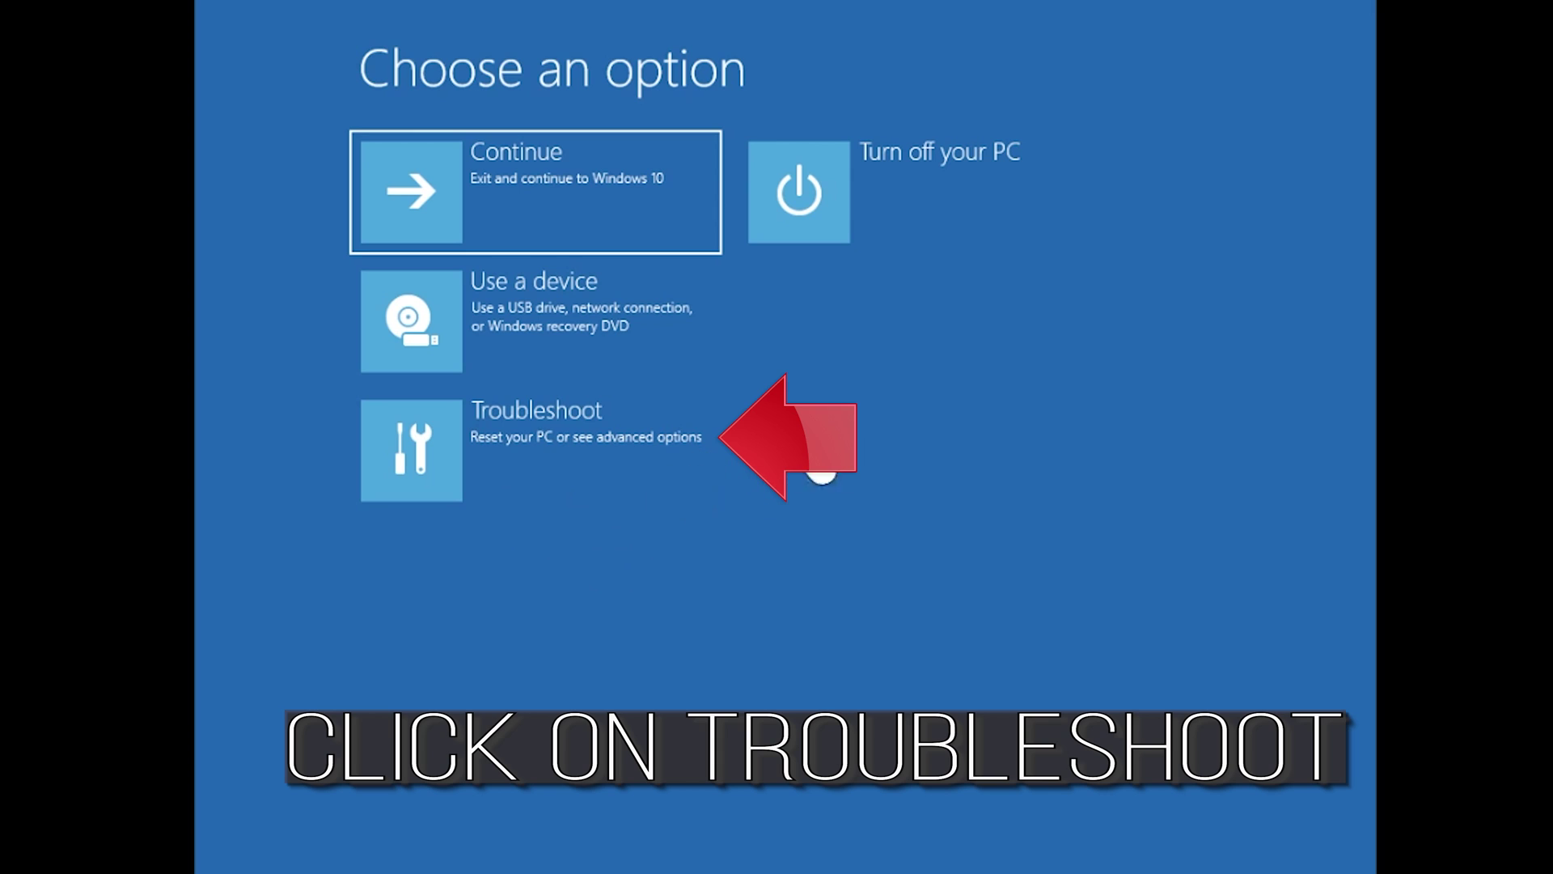
Open Command Prompt from the advanced troubleshooting options, choosing the listed account and continuing with the password left blank.
{"action": "left_click", "coordinate": [516, 478]}
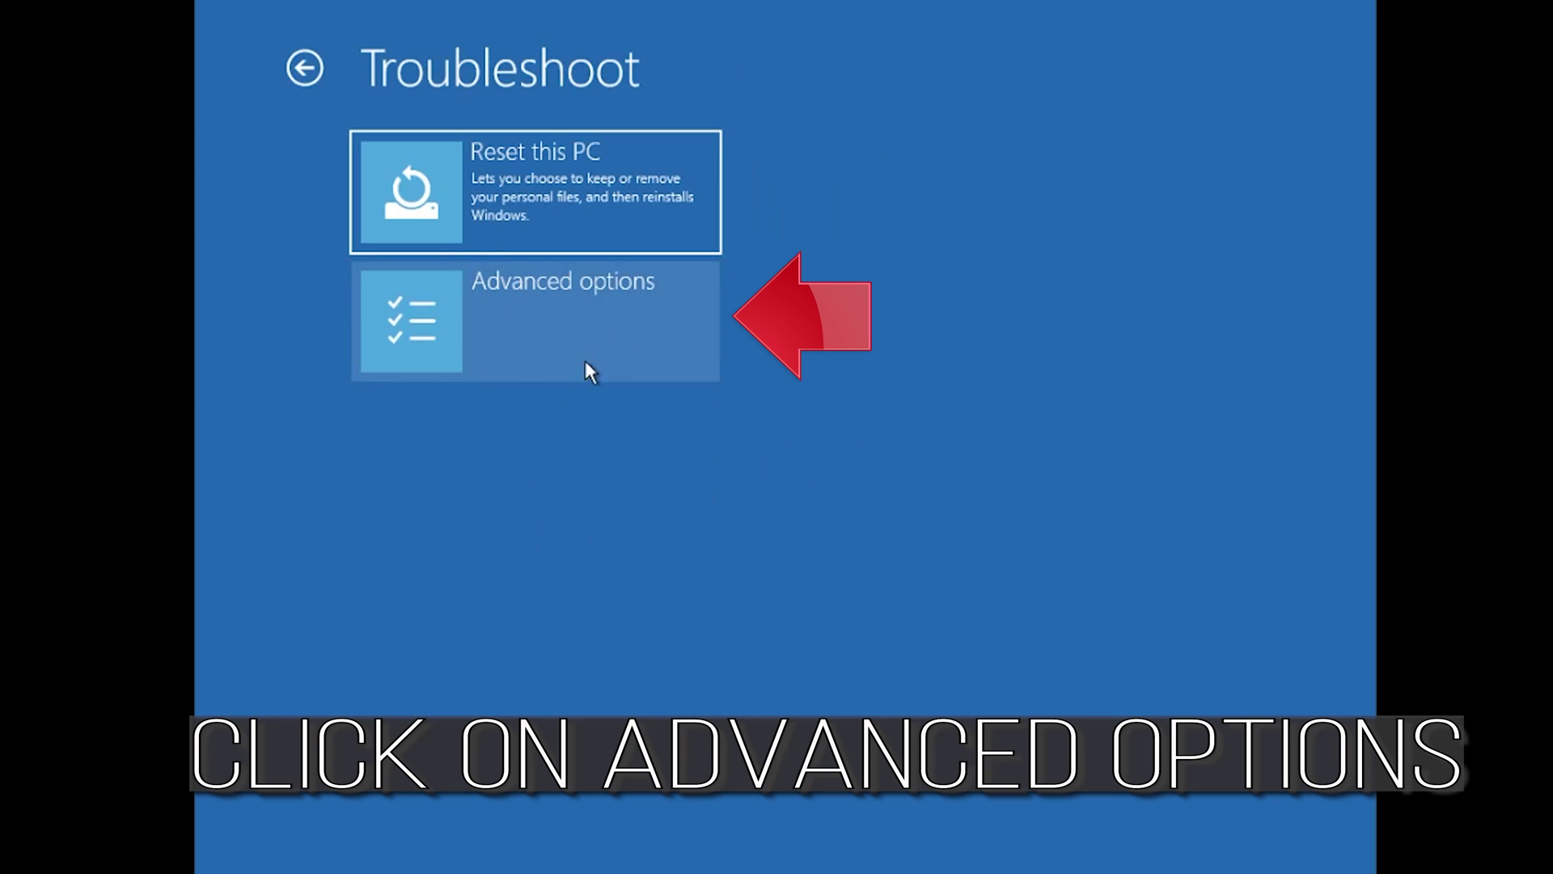
{"action": "left_click", "coordinate": [674, 331]}
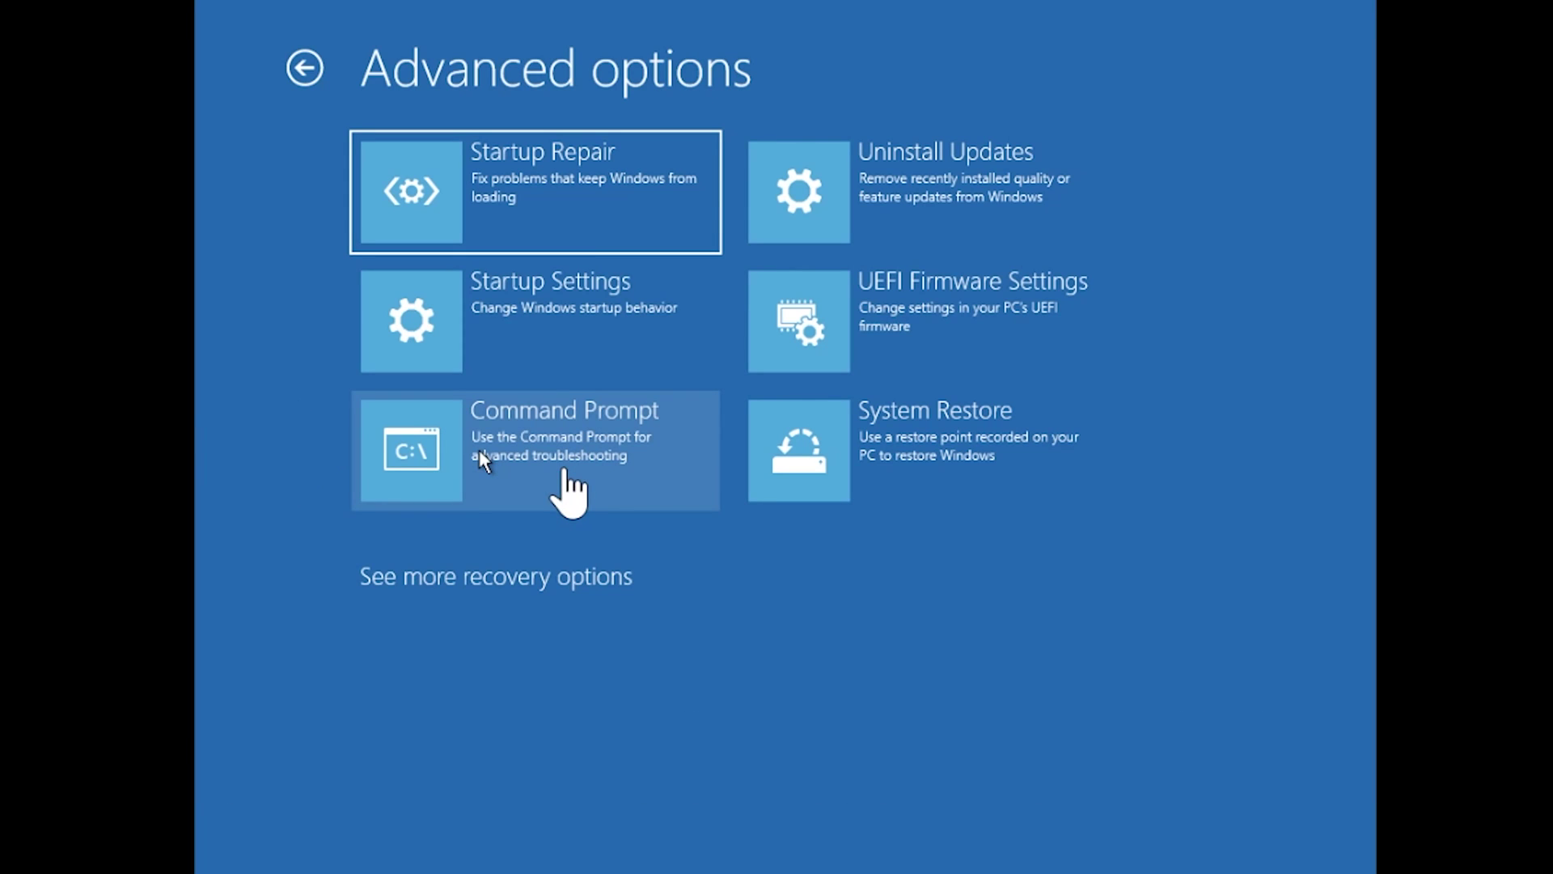
{"action": "left_click", "coordinate": [565, 468]}
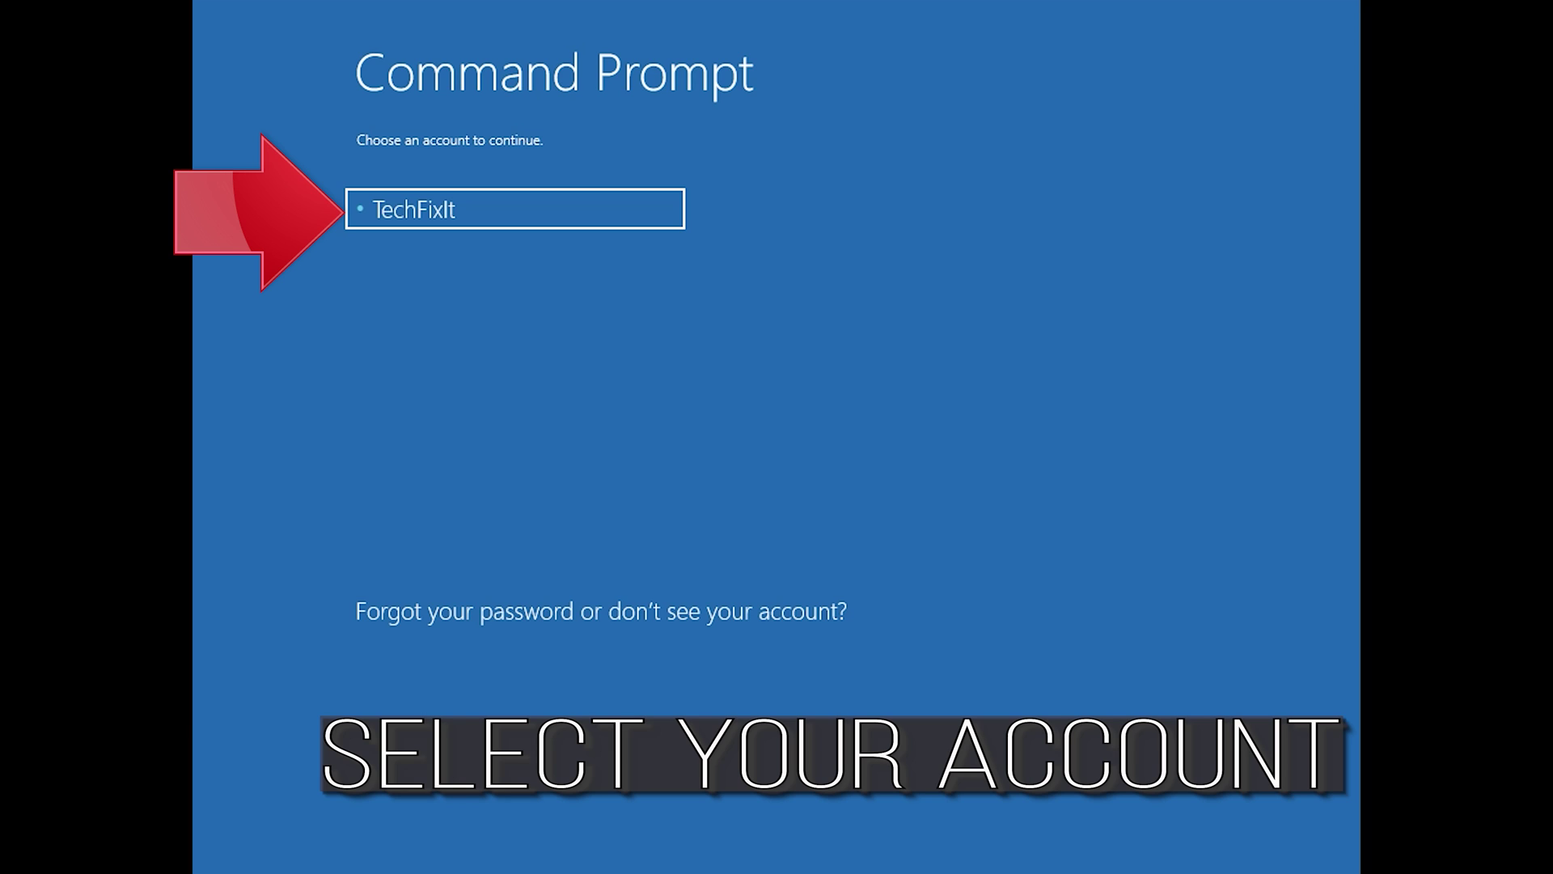
{"action": "left_click", "coordinate": [509, 218]}
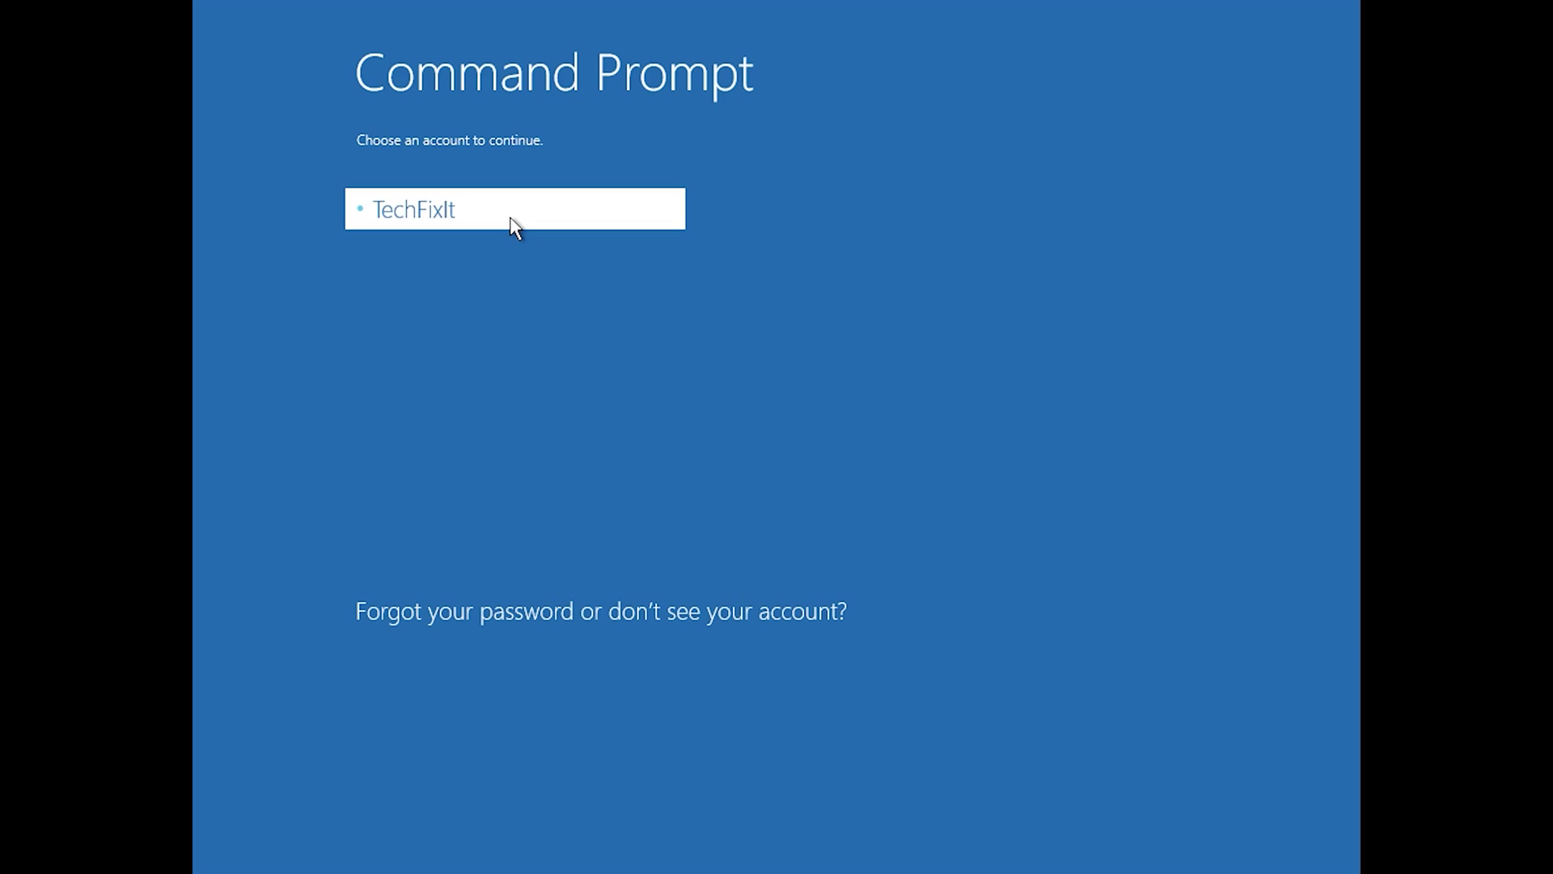
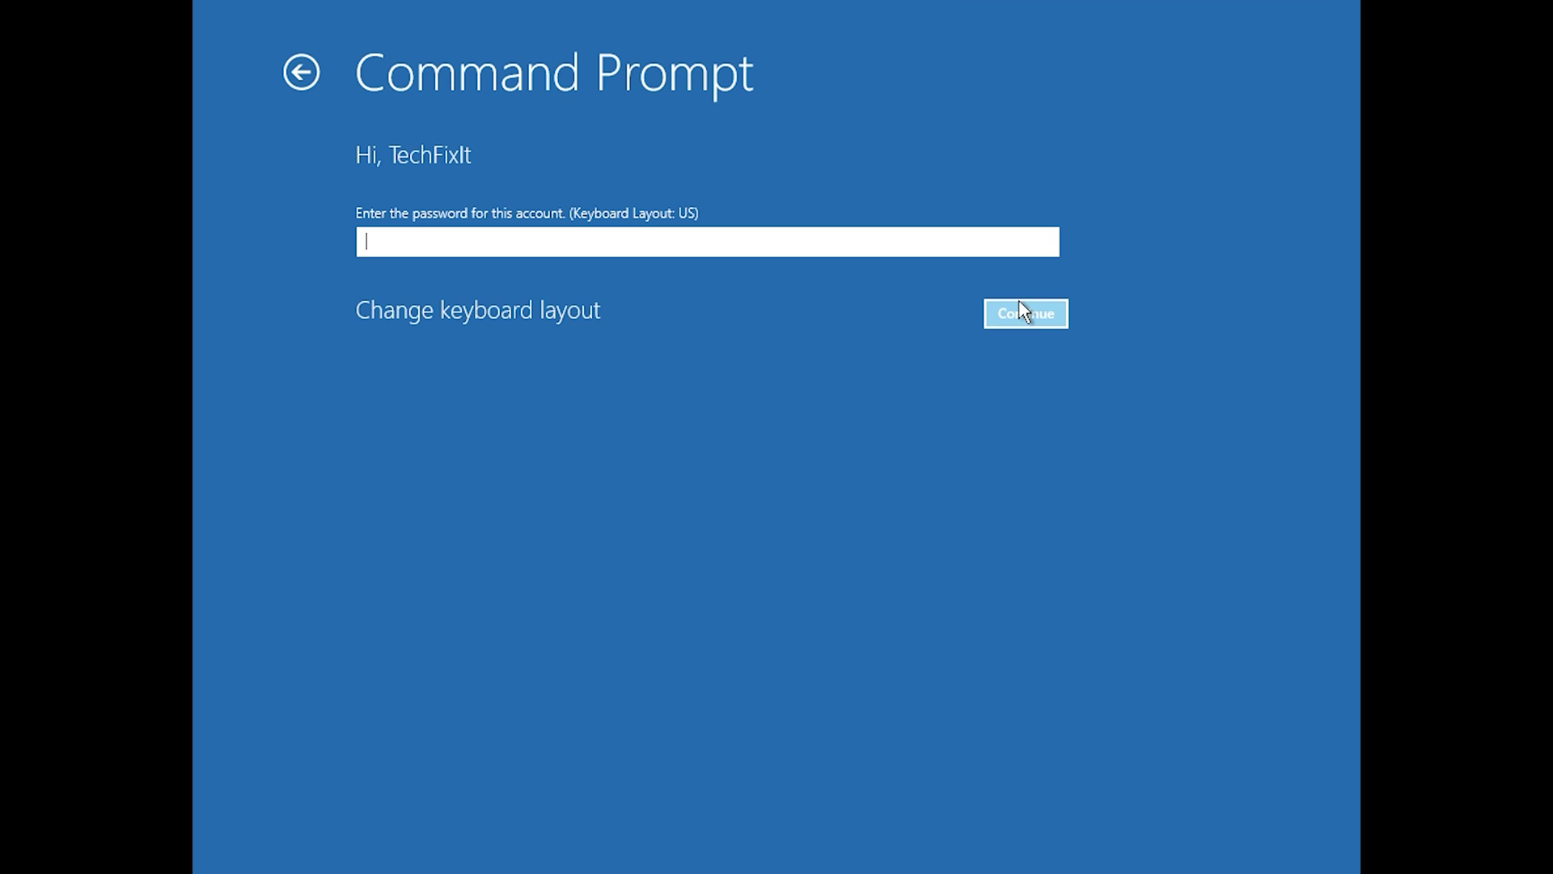
{"action": "left_click", "coordinate": [1024, 313]}
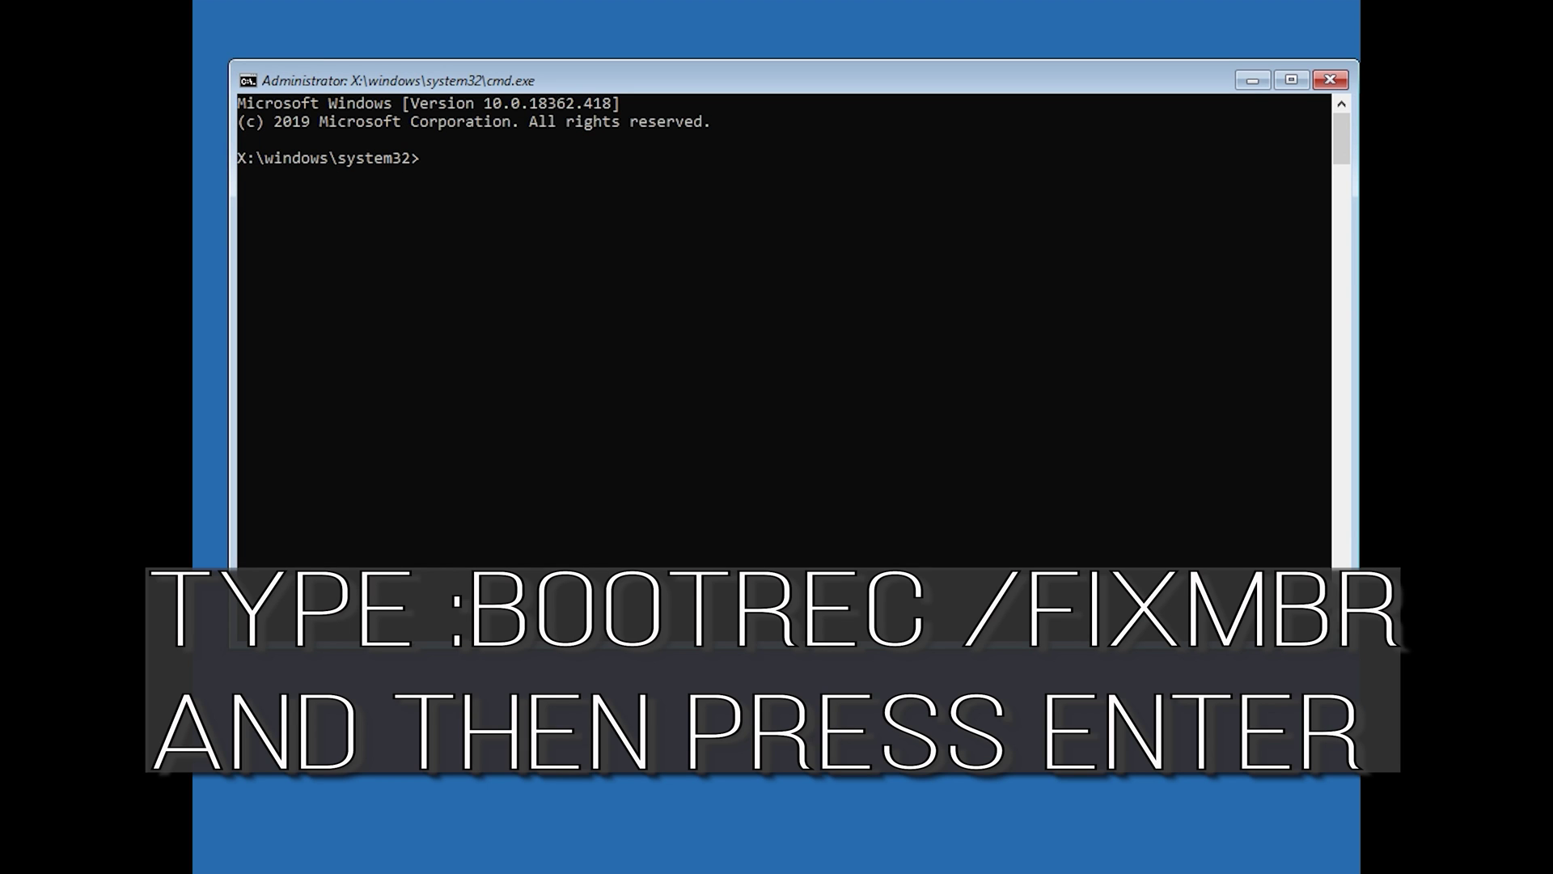
Repair the master boot record with bootrec /fixmbr and try to write a new boot sector with bootrec /fixboot.
{"action": "type", "text": "bootrec /fixmbr"}
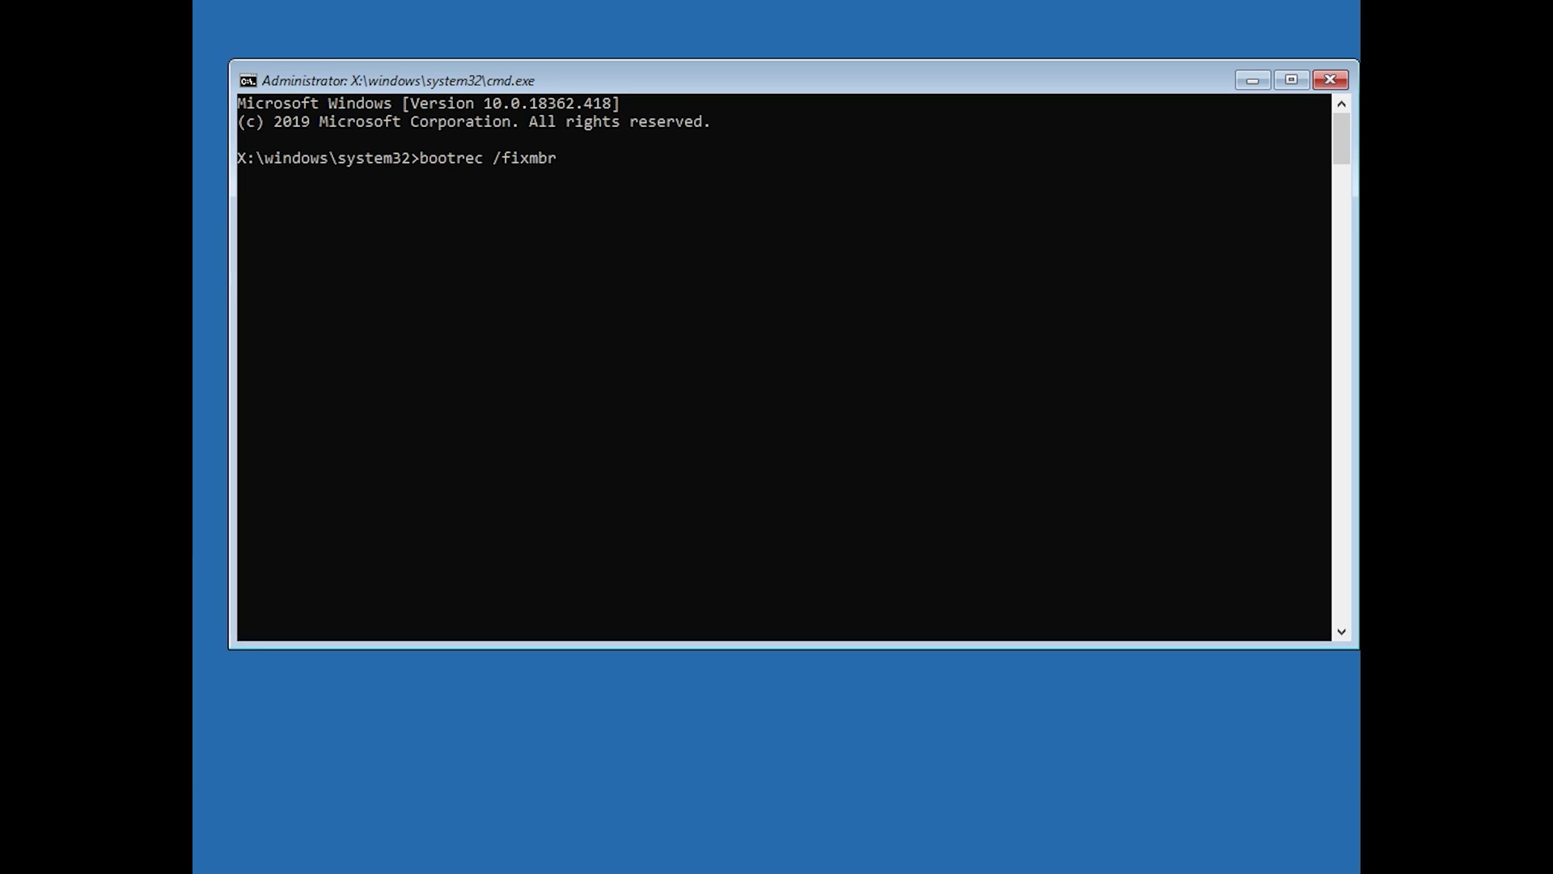
{"action": "key", "text": "Return"}
{"action": "type", "text": "bootrec"}
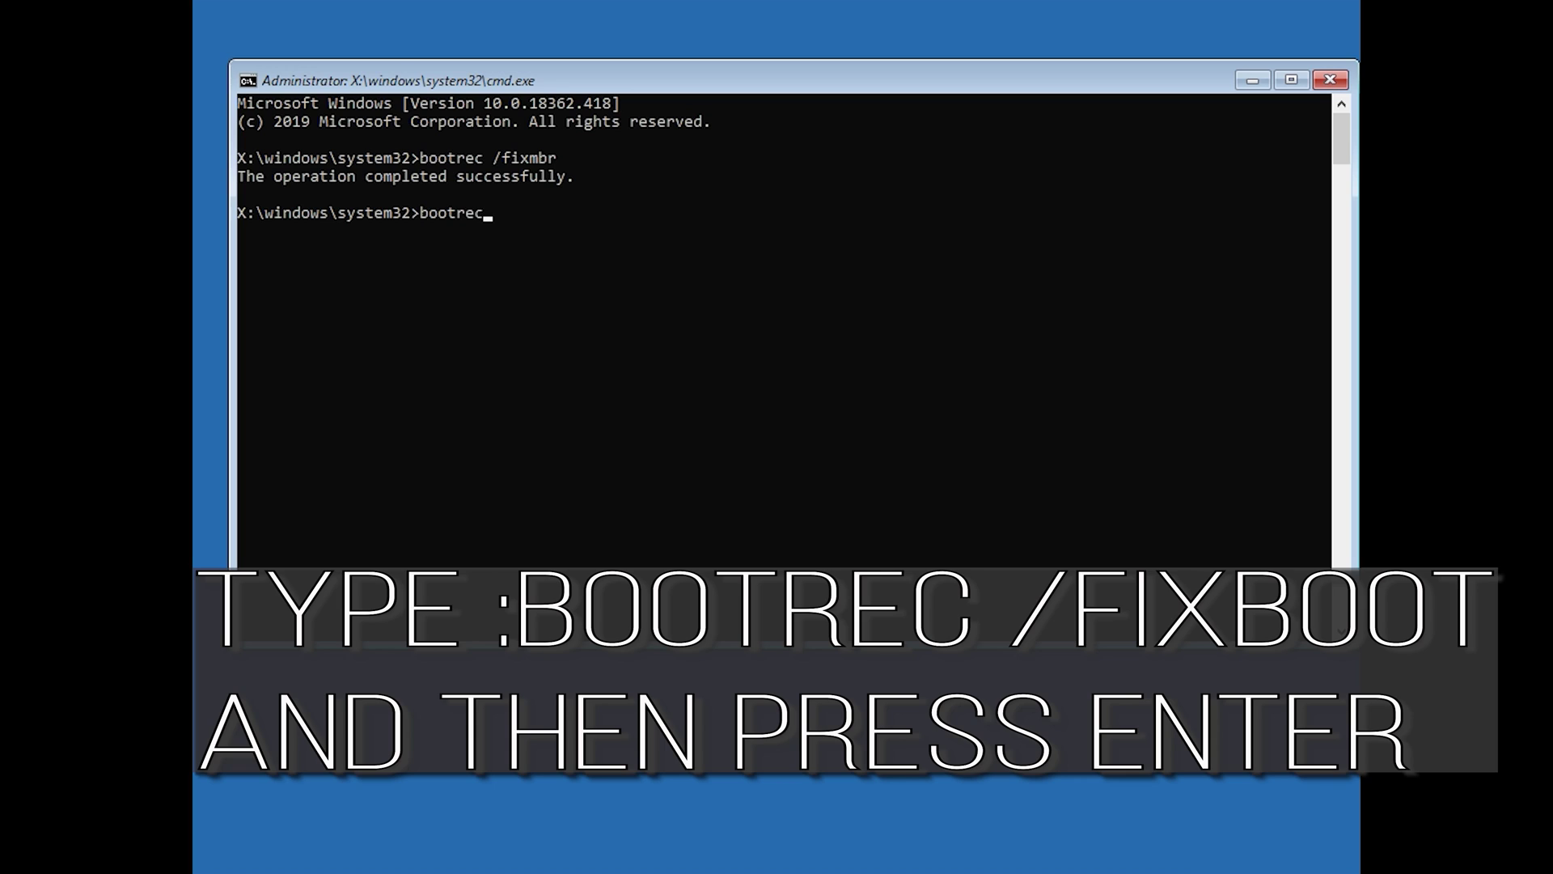
{"action": "type", "text": " /fixboot"}
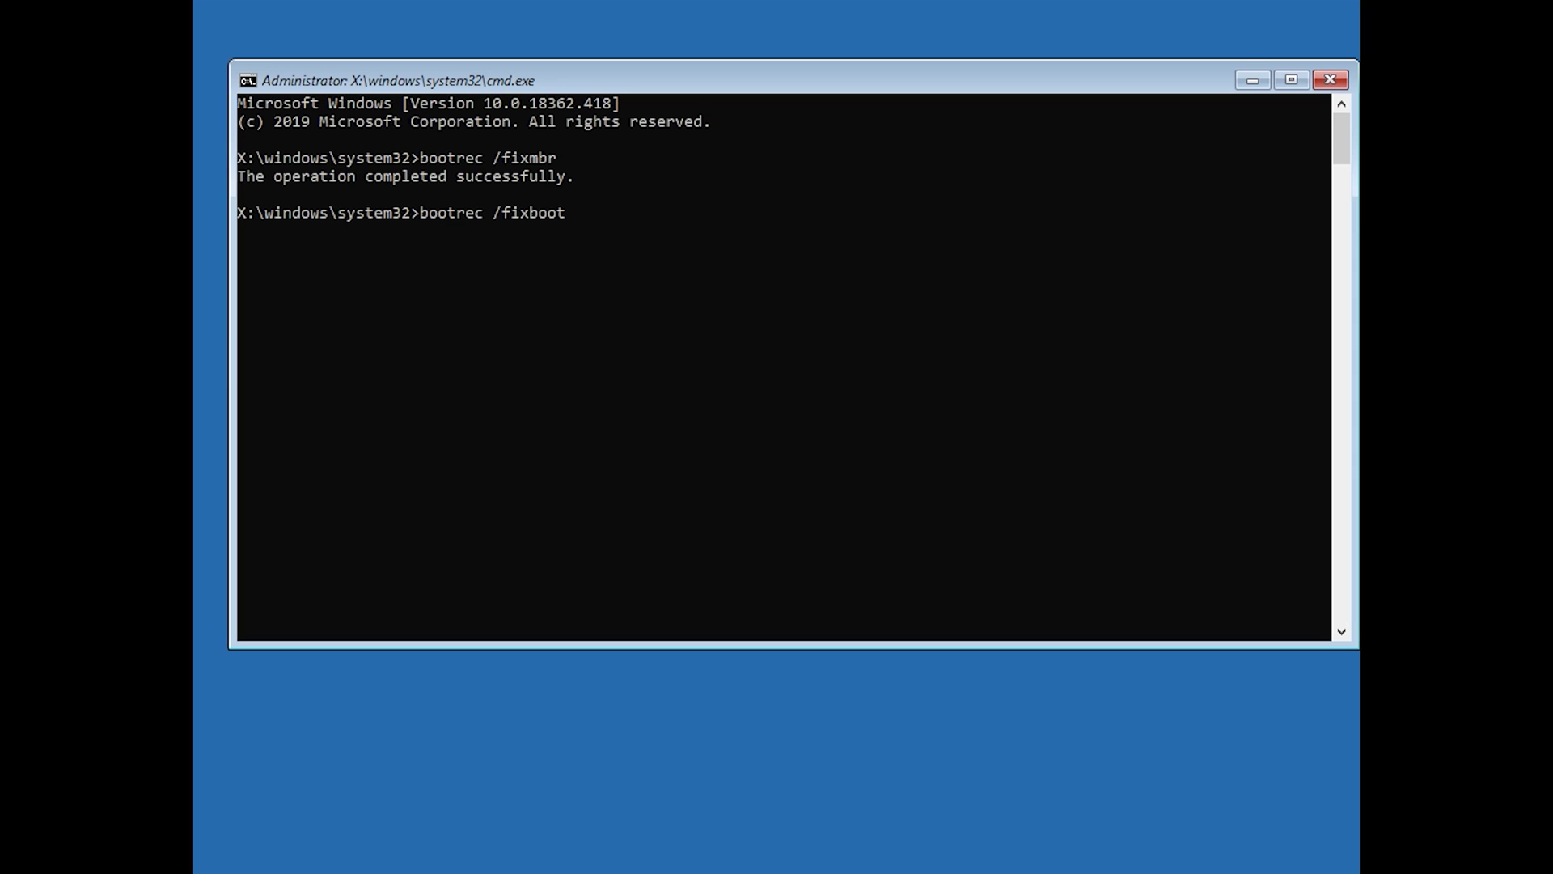
{"action": "key", "text": "Return"}
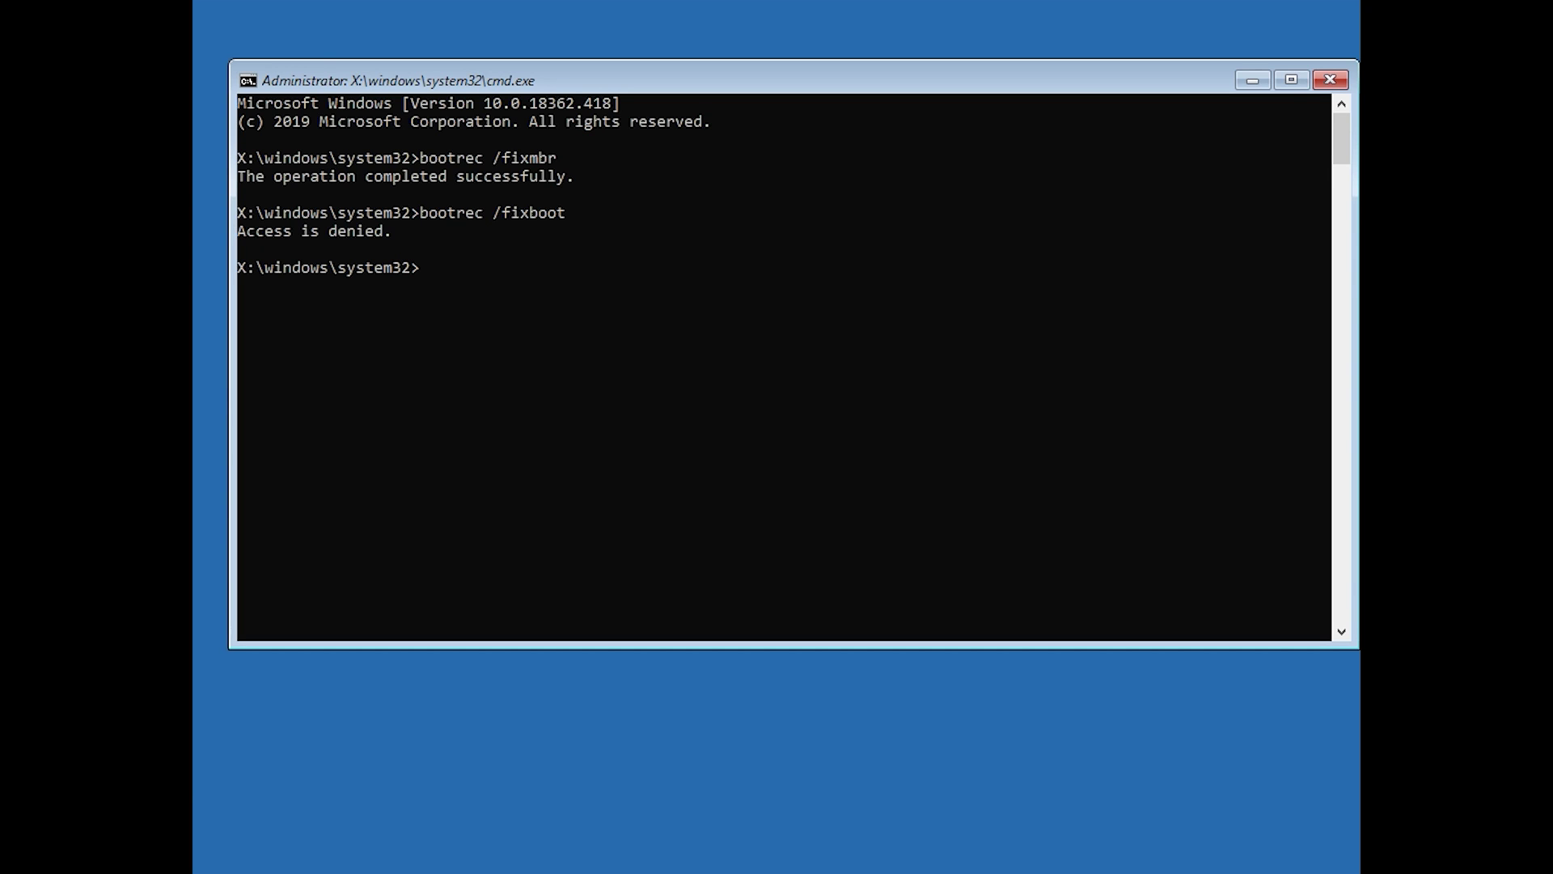
Update the system volume's boot code with bootsect /nt60 sys and run bootrec /fixboot again.
{"action": "type", "text": "b"}
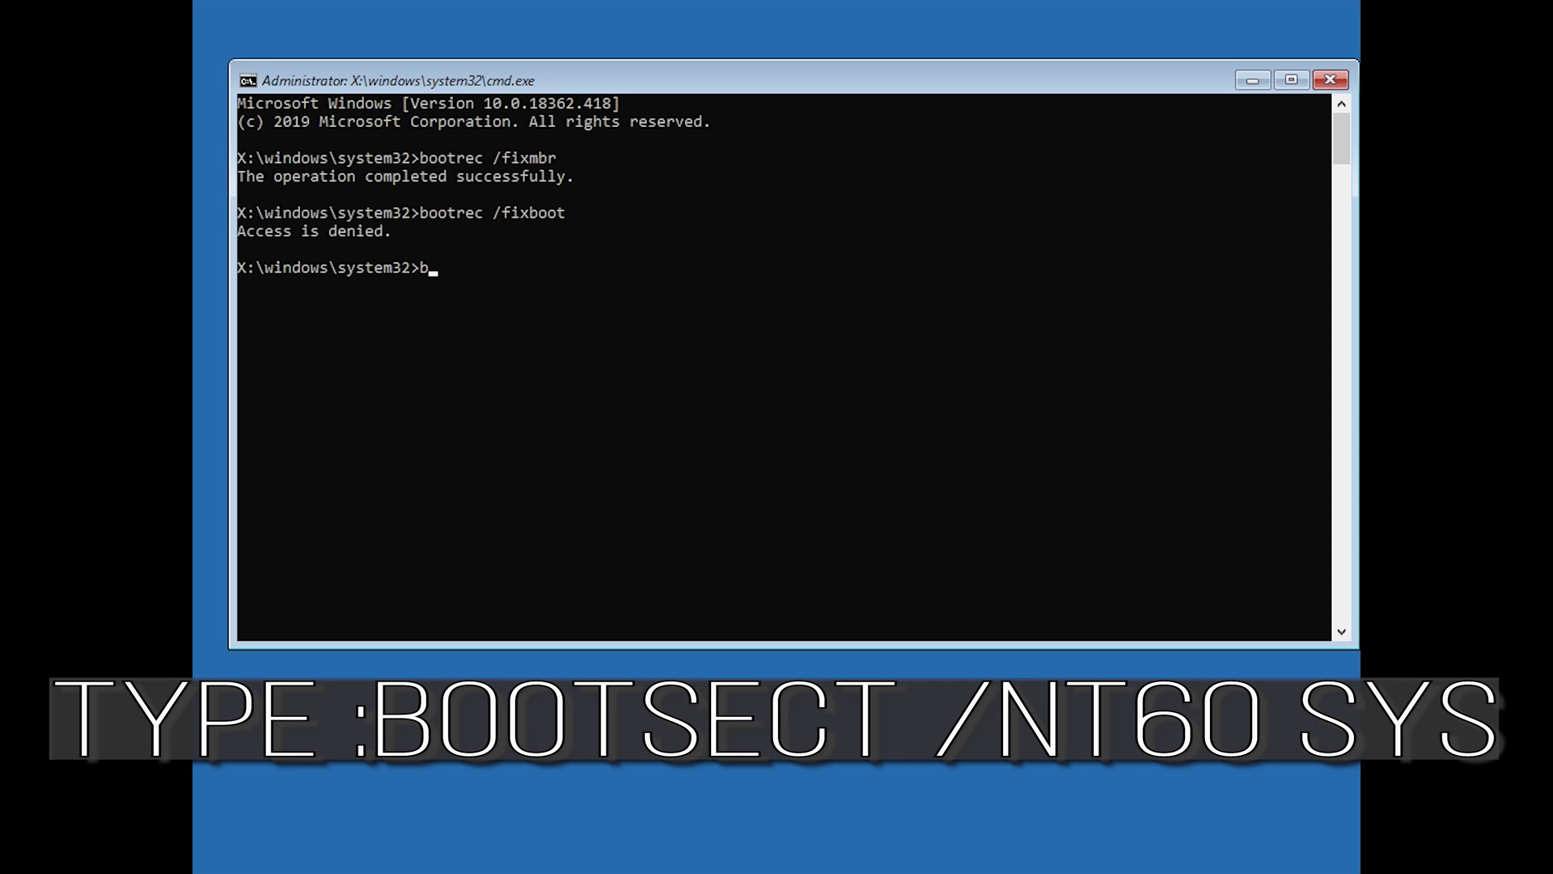
{"action": "type", "text": "ootsect /nt60 sys"}
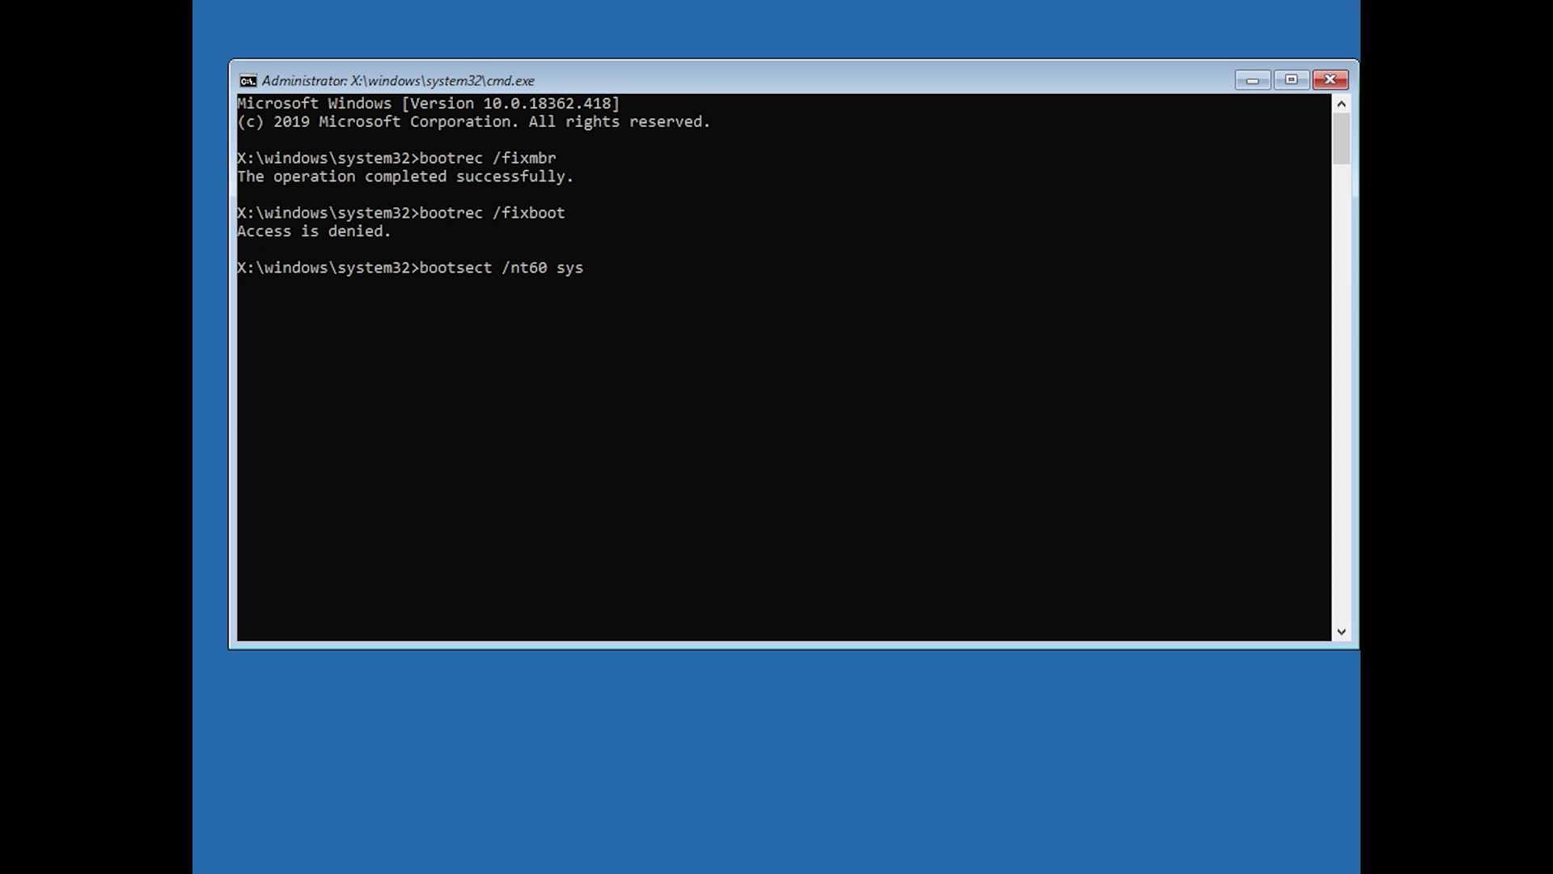
{"action": "key", "text": "Return"}
{"action": "type", "text": "boot"}
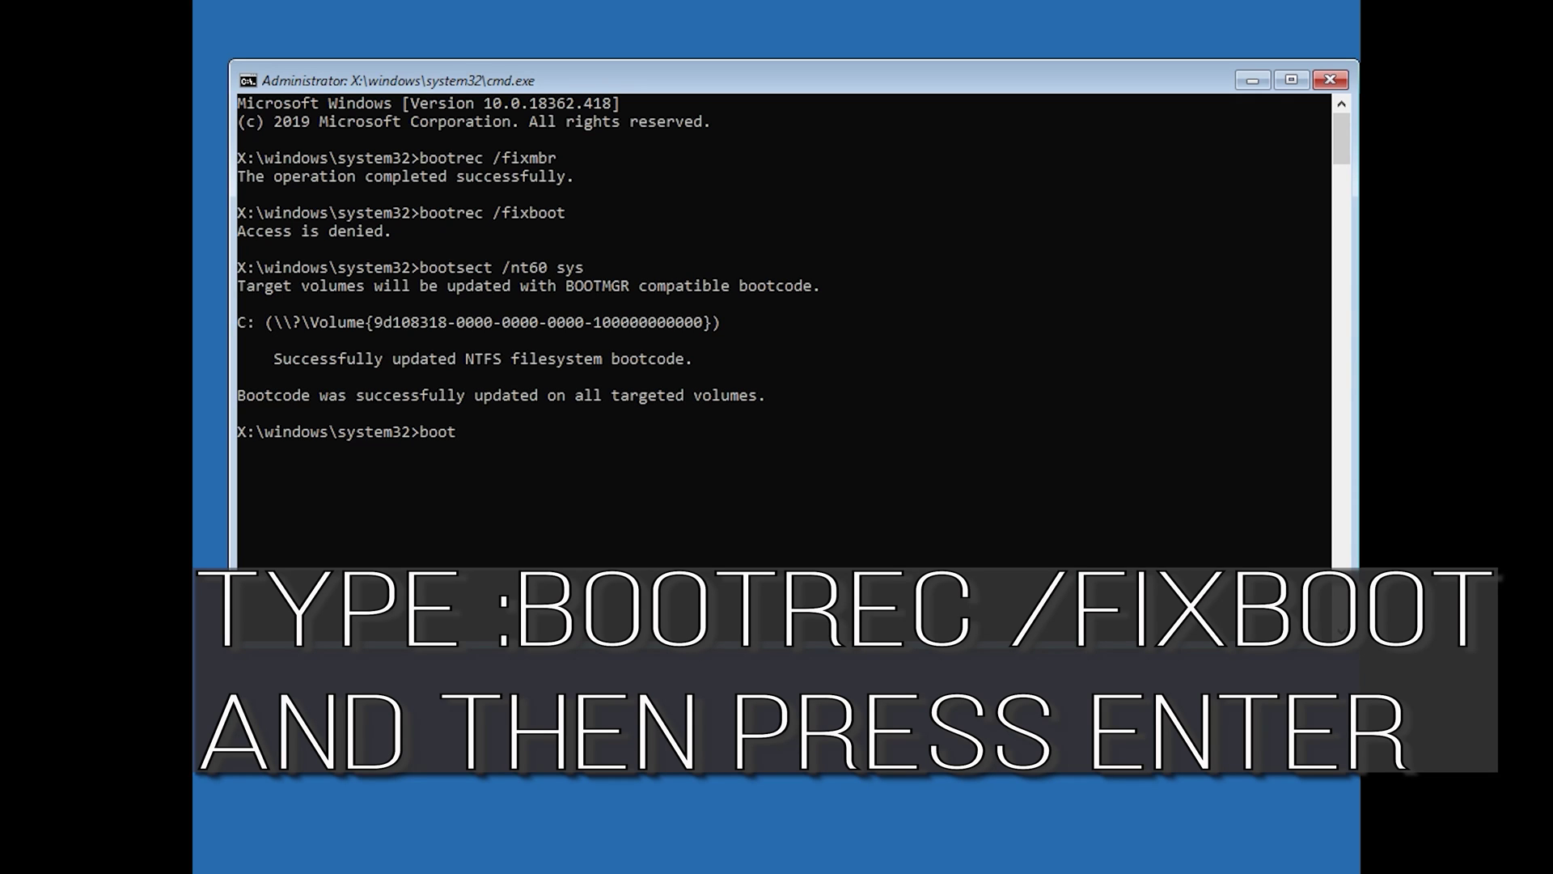
{"action": "type", "text": "rec /fixboot"}
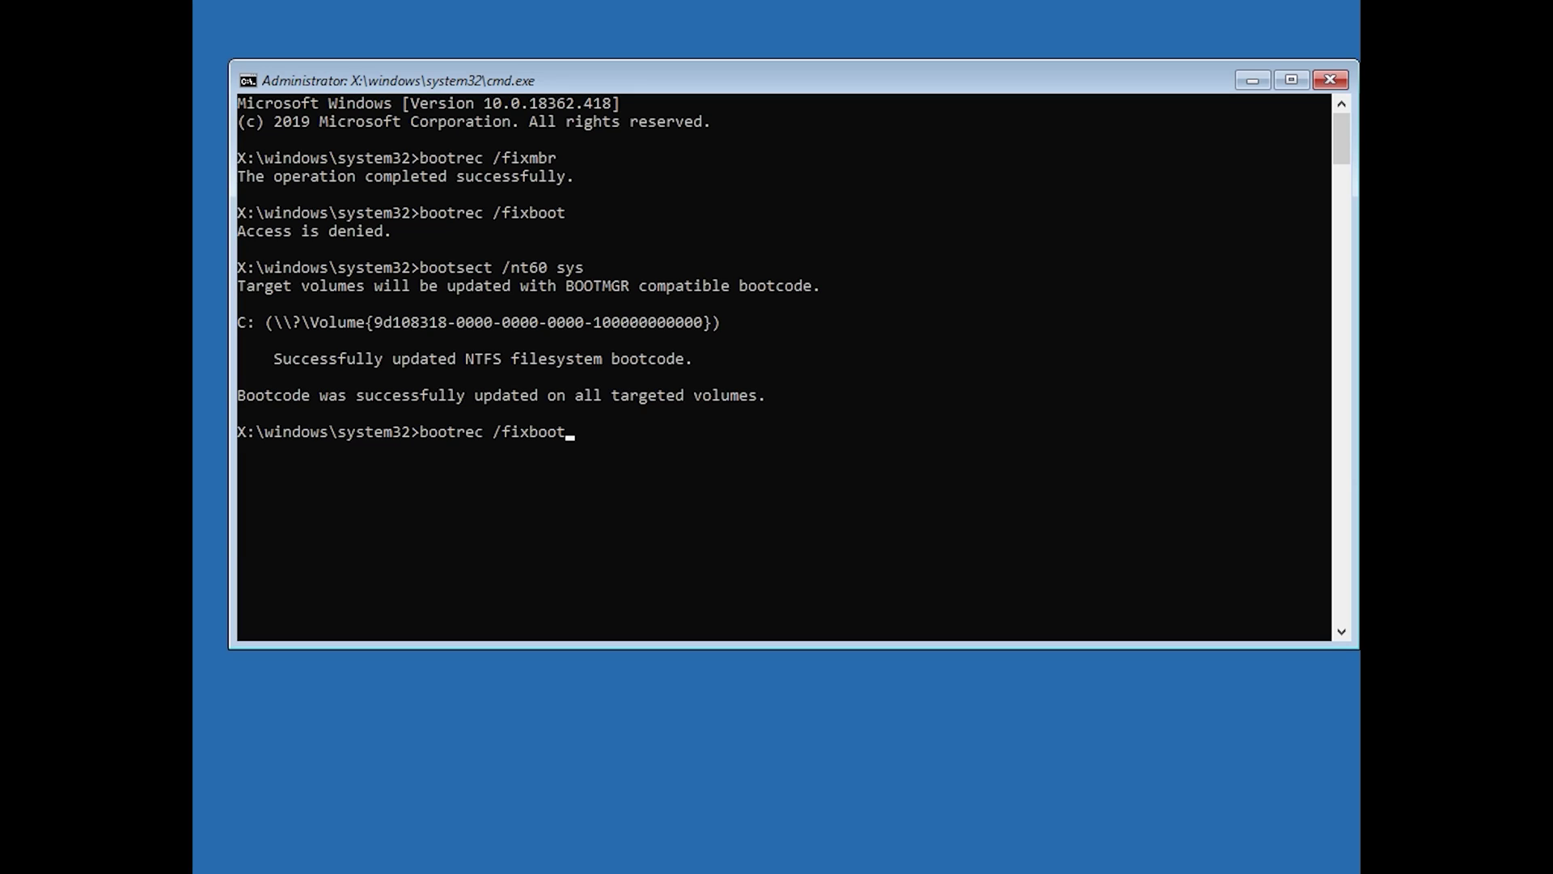
{"action": "key", "text": "Return"}
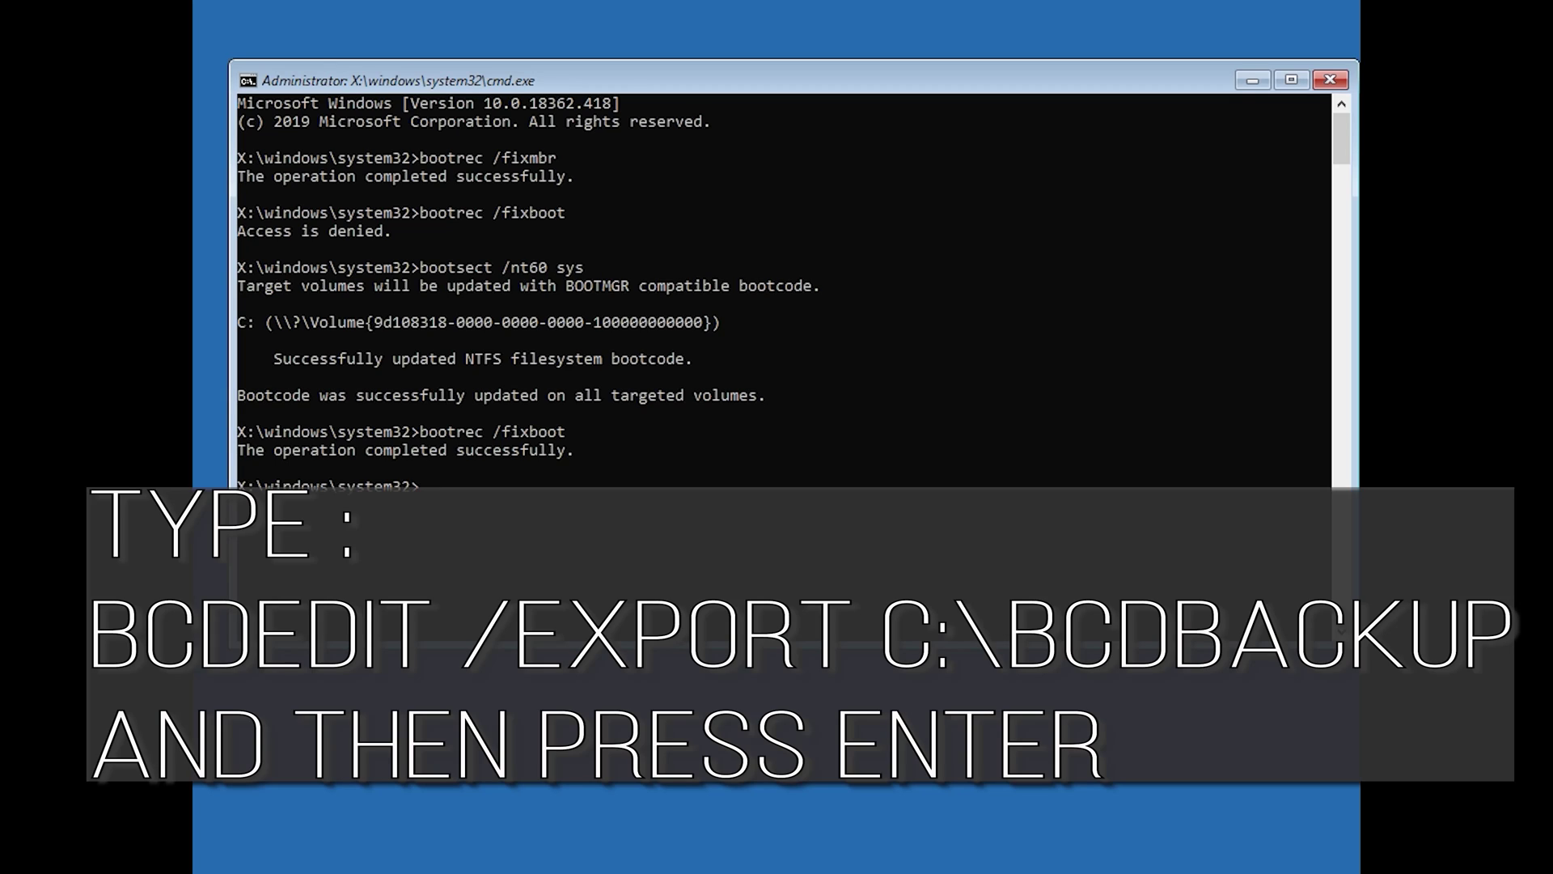
Back up the boot configuration data with the command bcdedit /export c:\bcdbackup.
{"action": "type", "text": "bcdedit /export"}
{"action": "type", "text": "c:\\bcdbackup"}
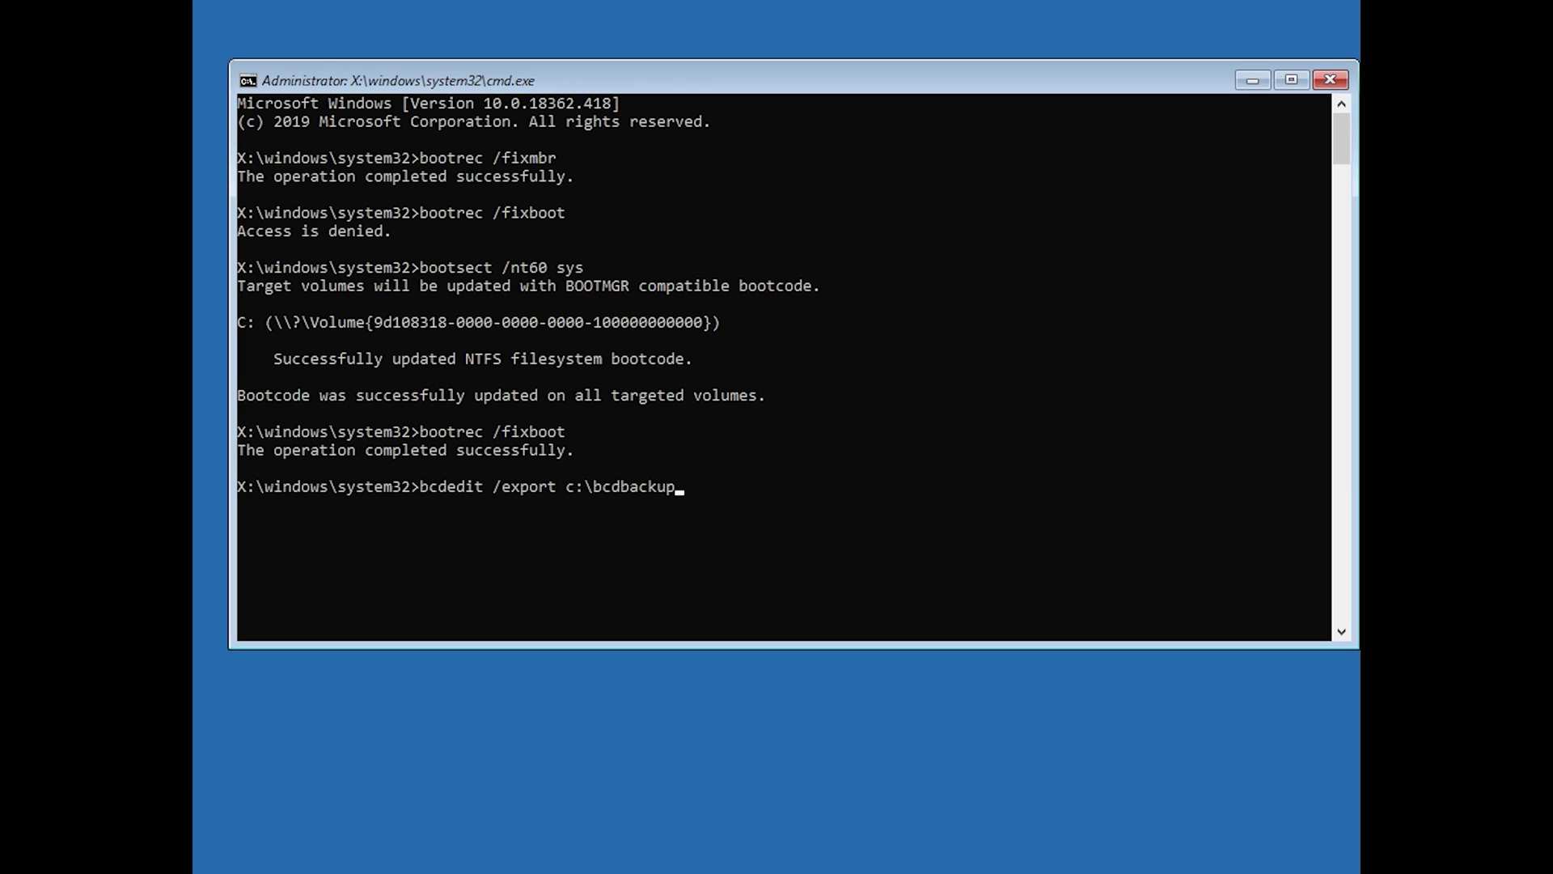
{"action": "key", "text": "Return"}
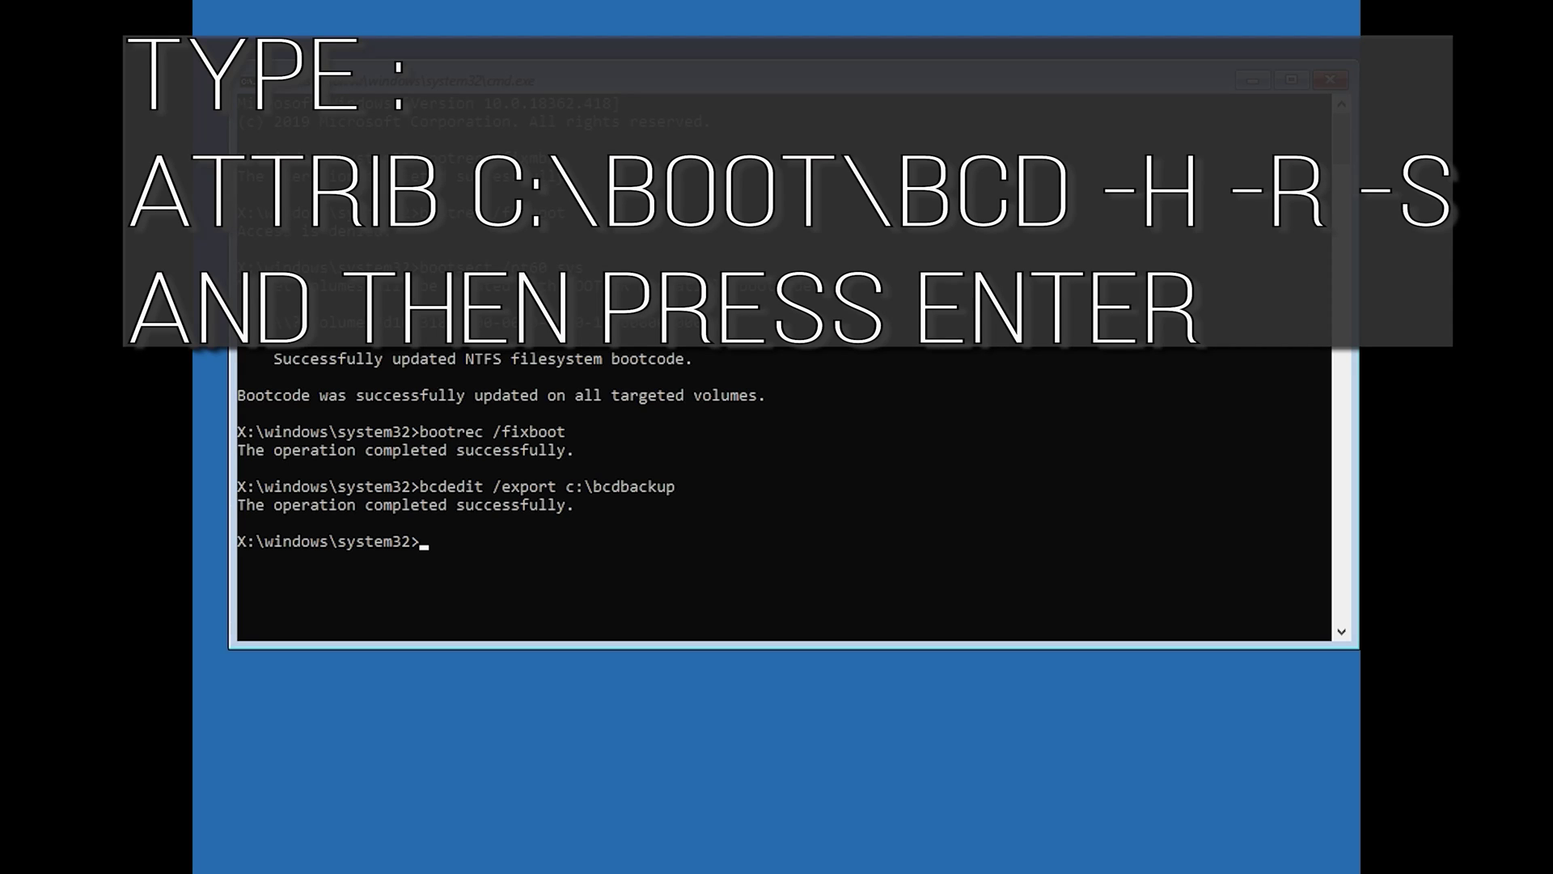
Remove the hidden, read-only and system attributes from c:\boot\bcd with attrib -h -r -s and rename the file to bcd.old.
{"action": "type", "text": "attrib c:\\boot\\bcd"}
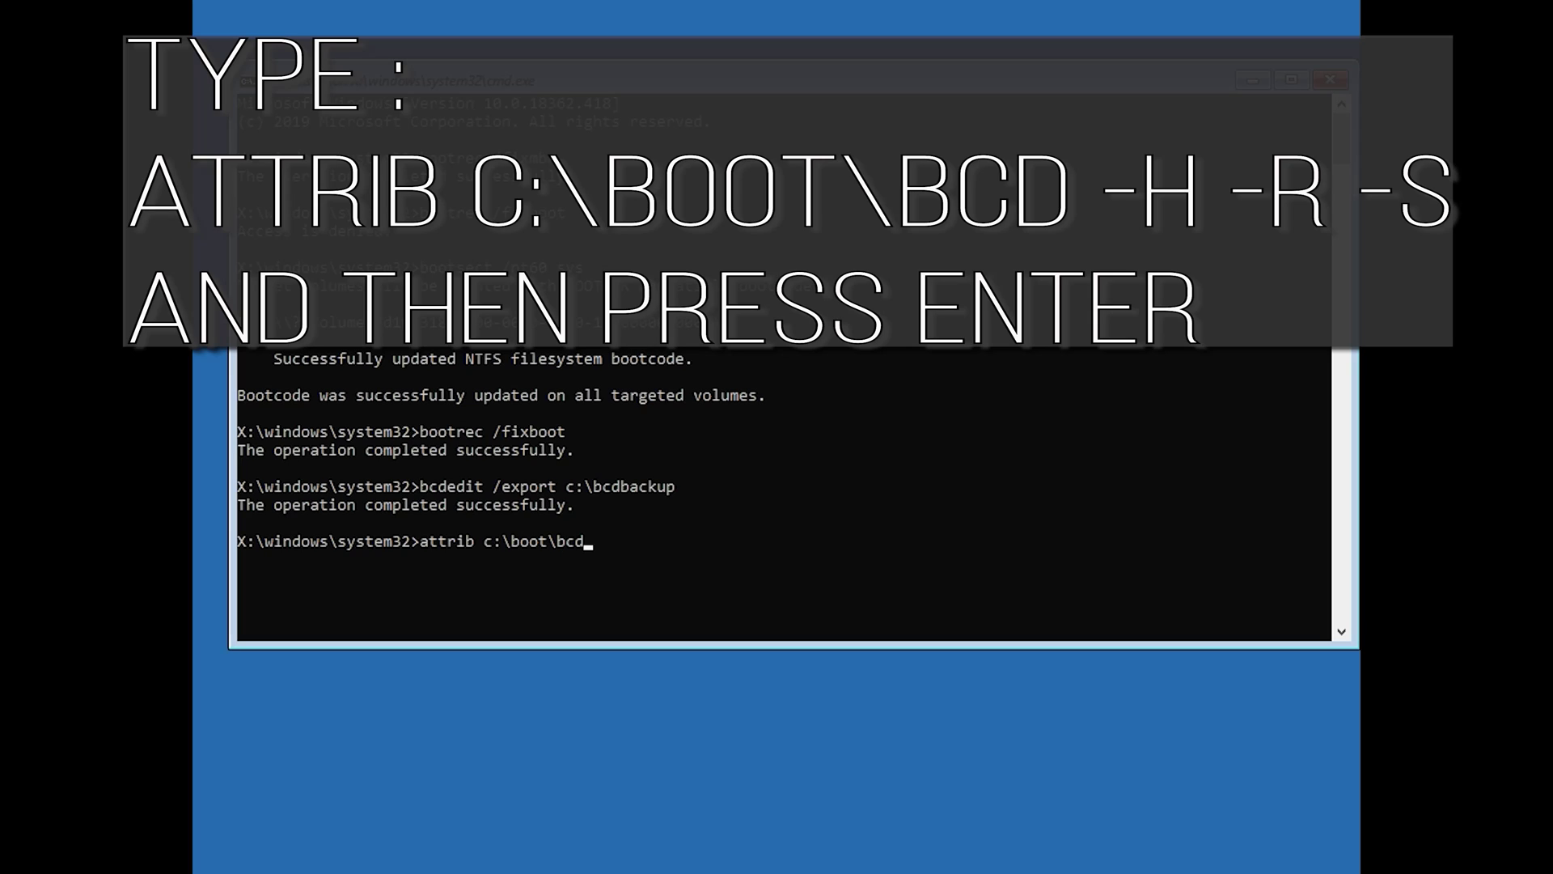
{"action": "type", "text": " -h -r -s"}
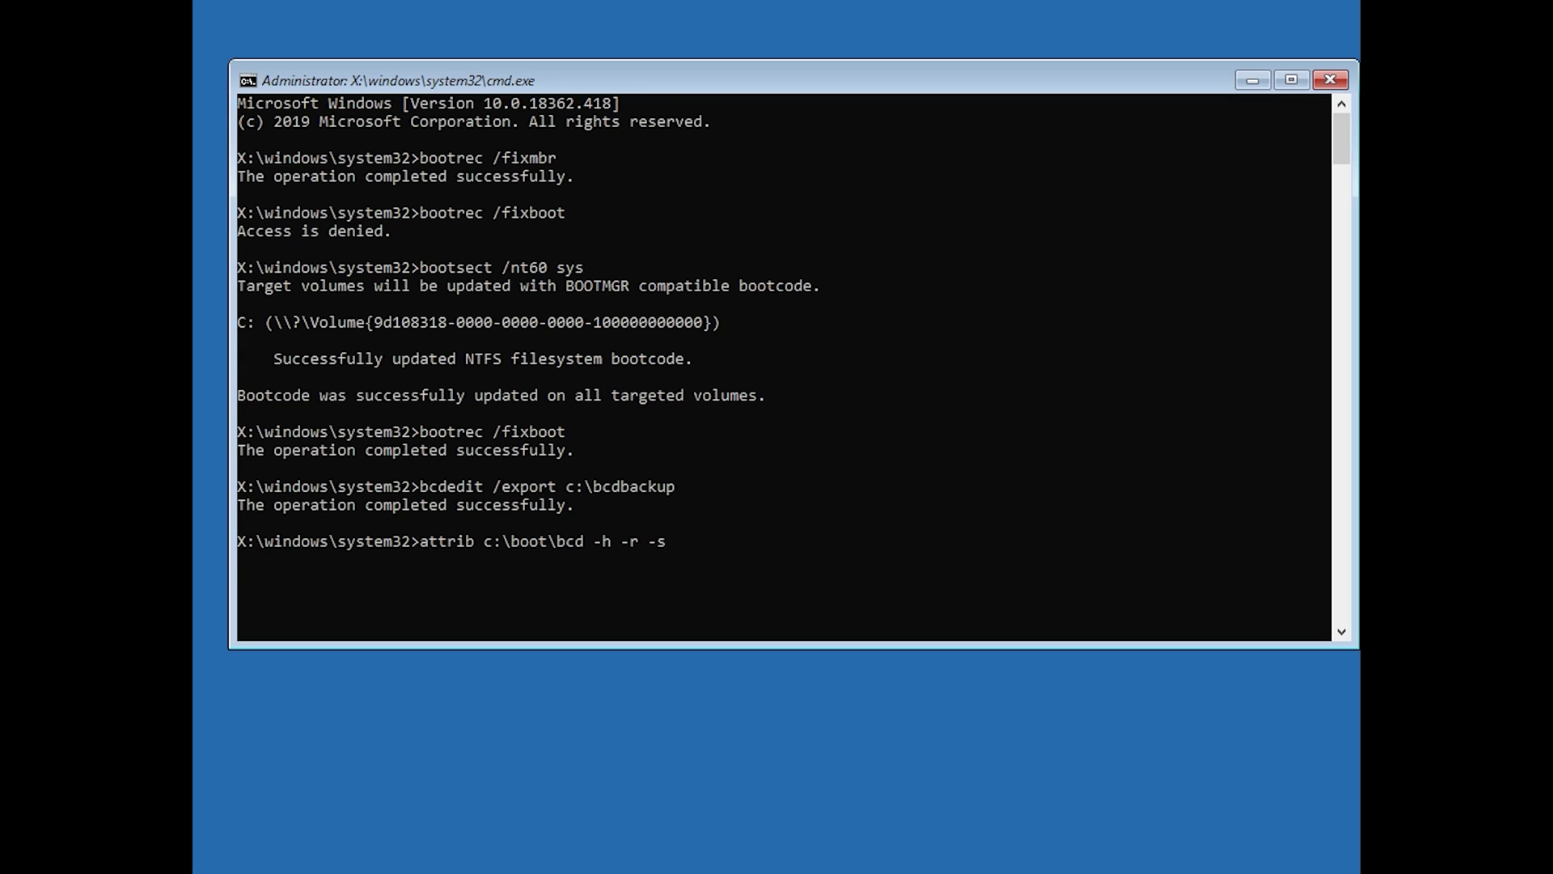
{"action": "key", "text": "Return"}
{"action": "type", "text": "ren c"}
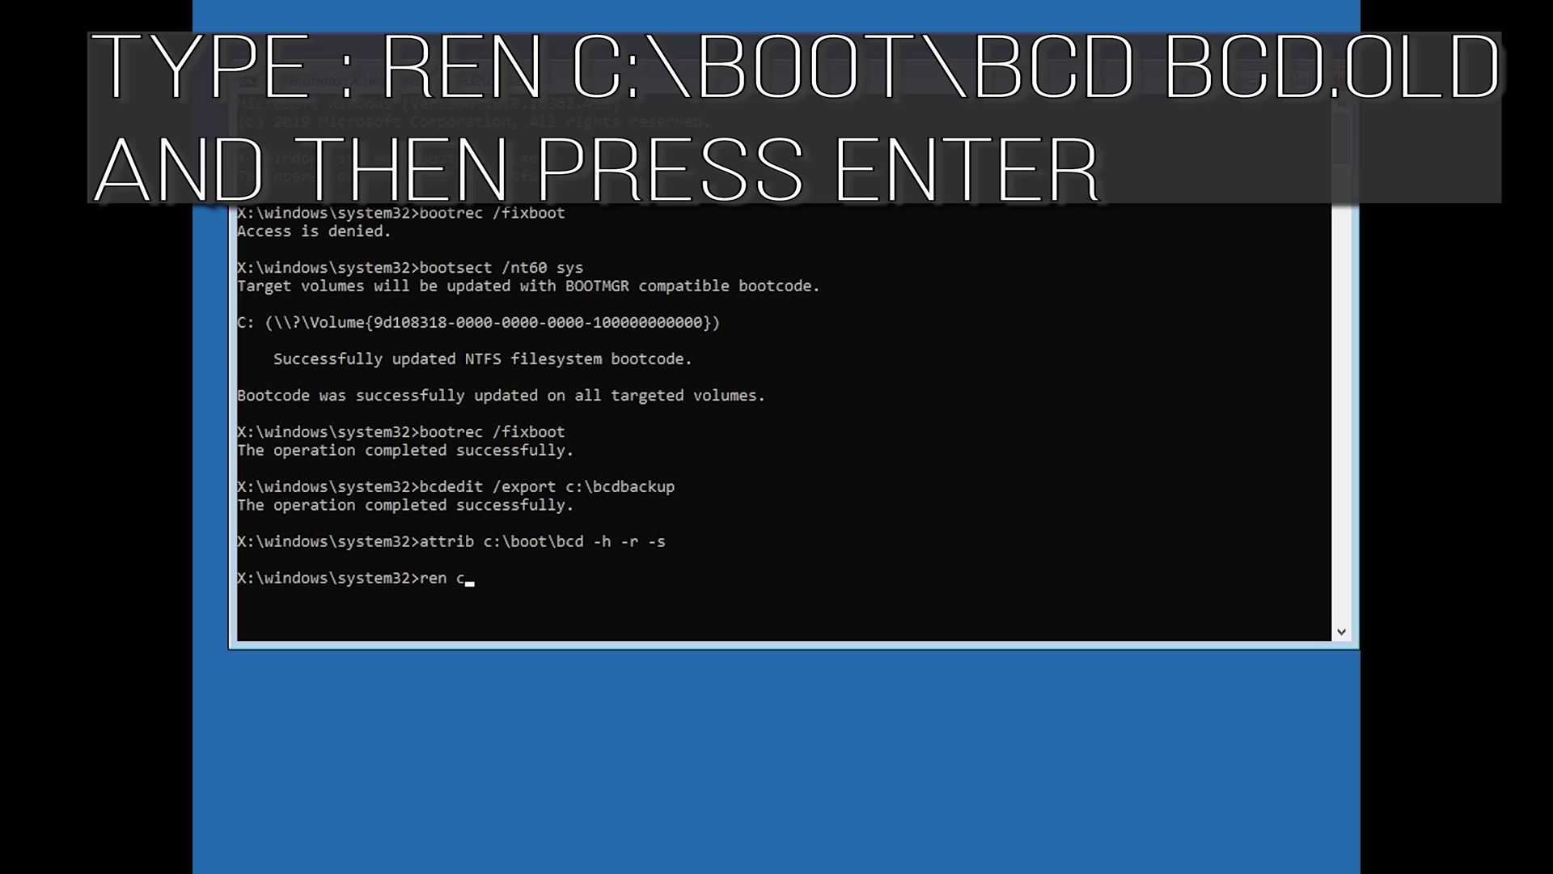
{"action": "type", "text": ":\\boot\\bcd bcd.old"}
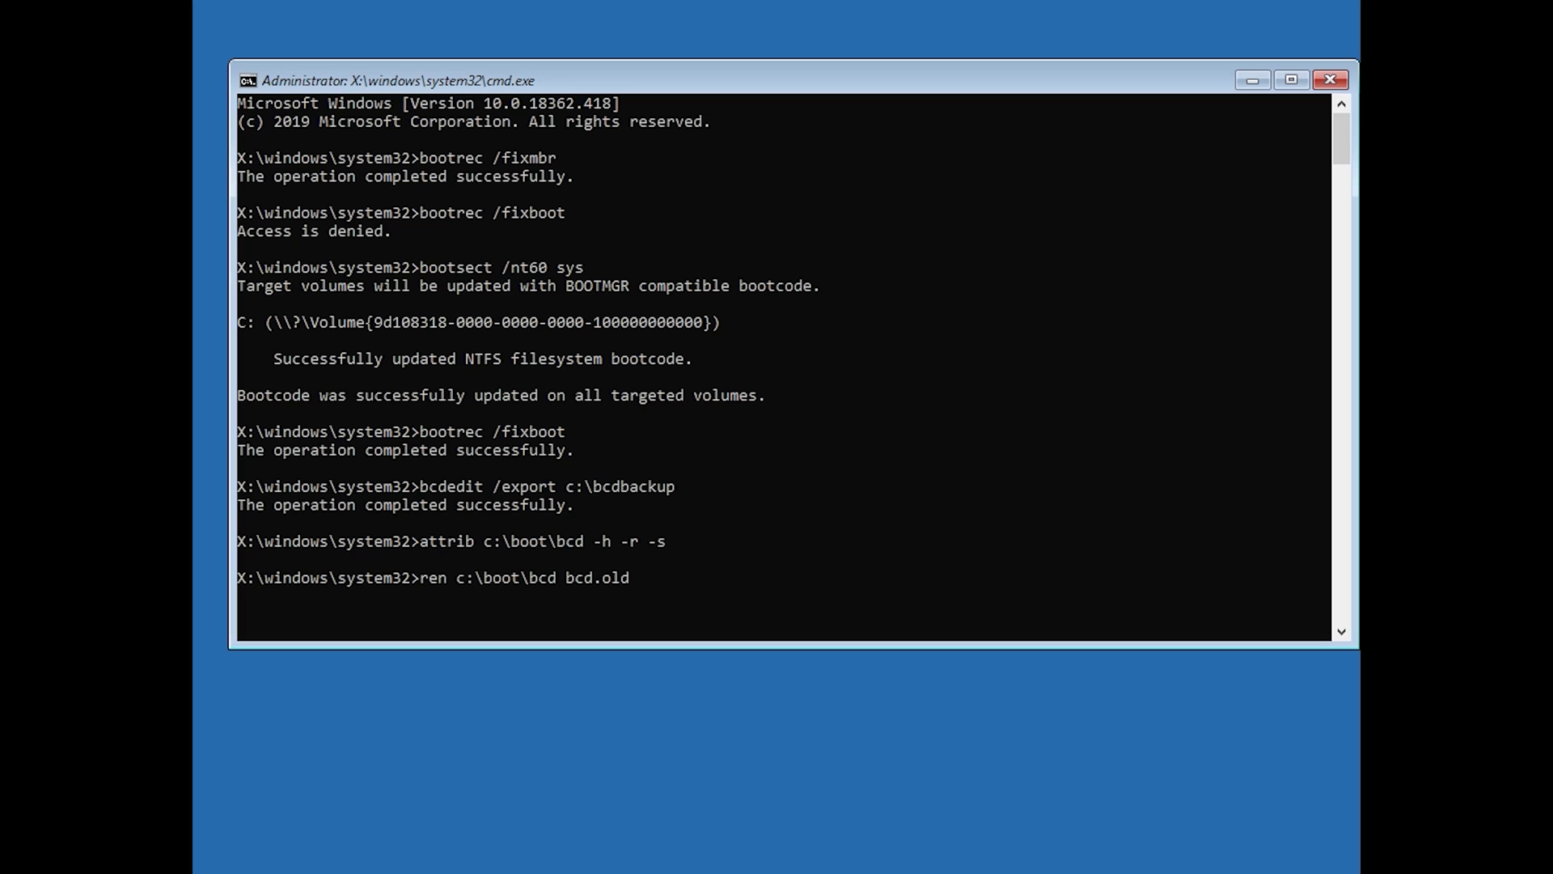
{"action": "key", "text": "Return"}
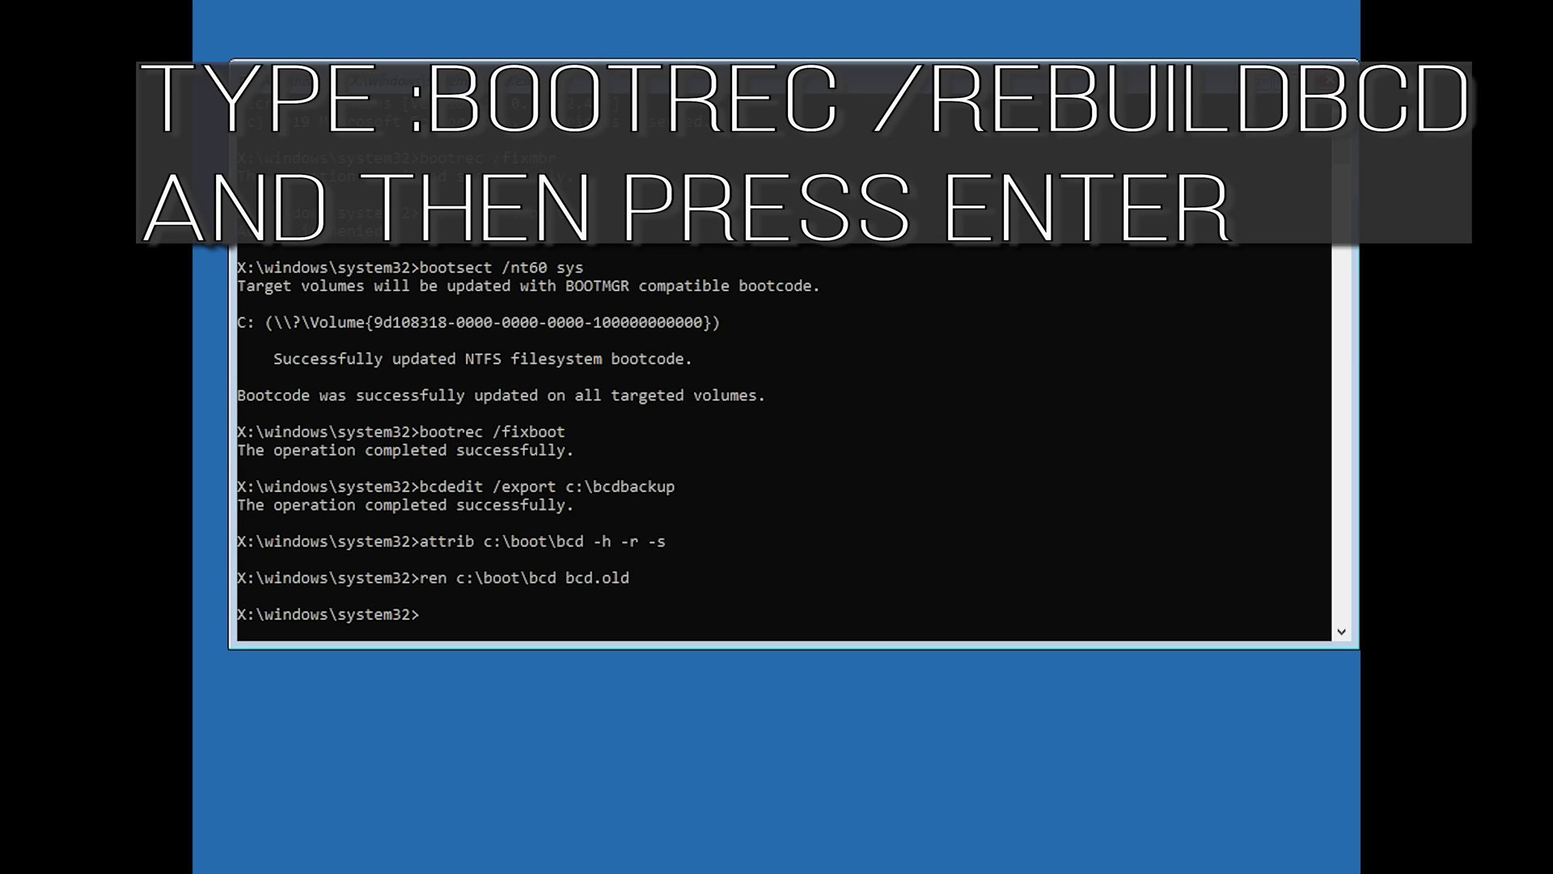
Rebuild the boot configuration with bootrec /rebuildbcd, answering y to add the found Windows installation to the boot list, and exit Command Prompt.
{"action": "type", "text": "bootrec /rebuildbcd"}
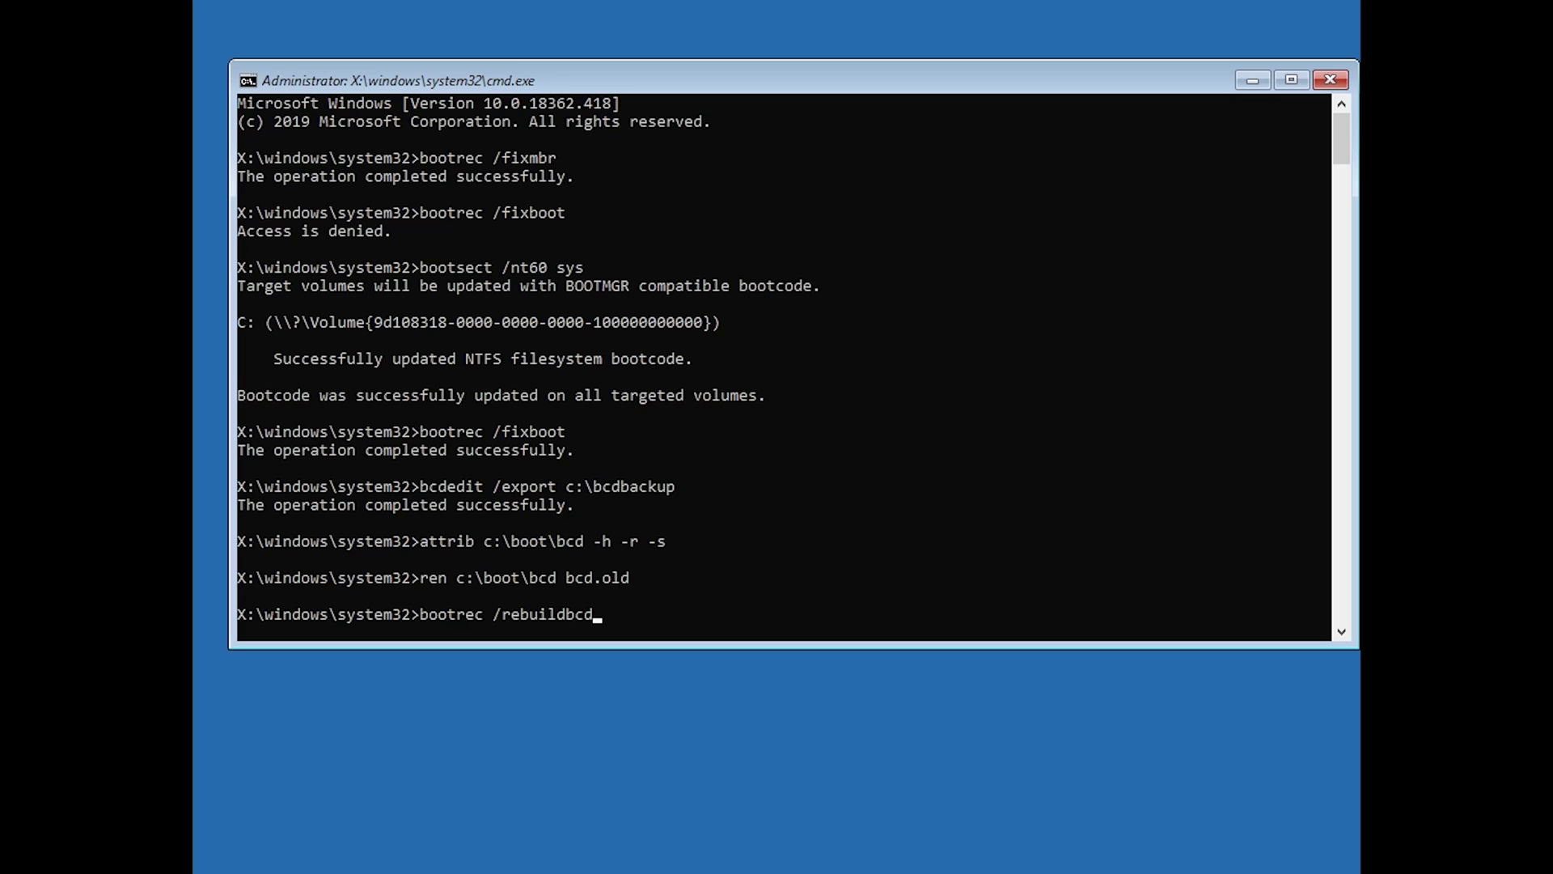
{"action": "key", "text": "Return"}
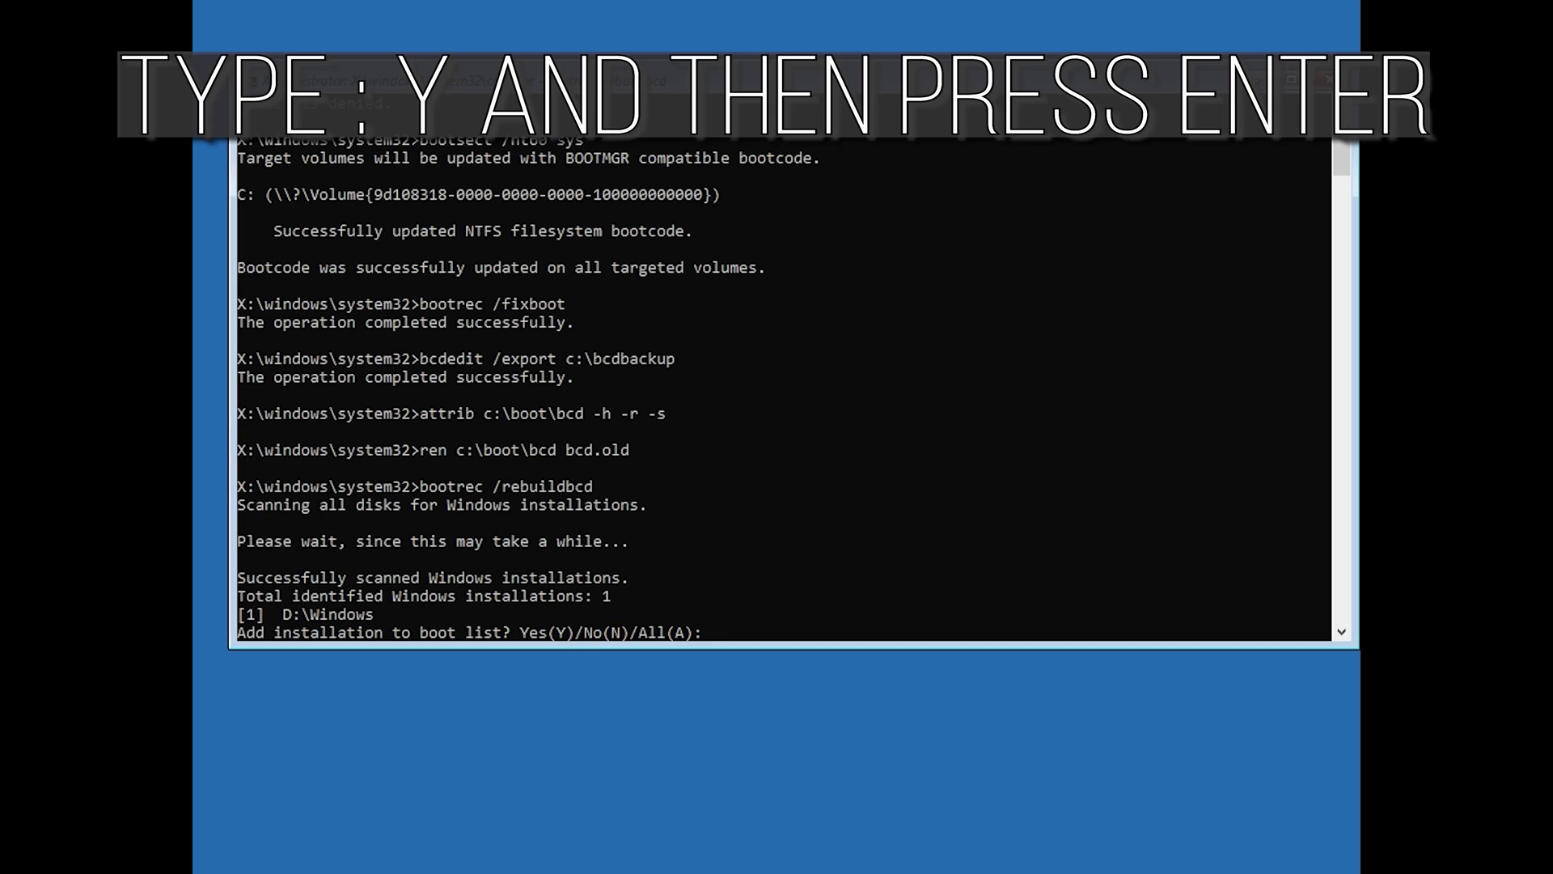
{"action": "type", "text": "y"}
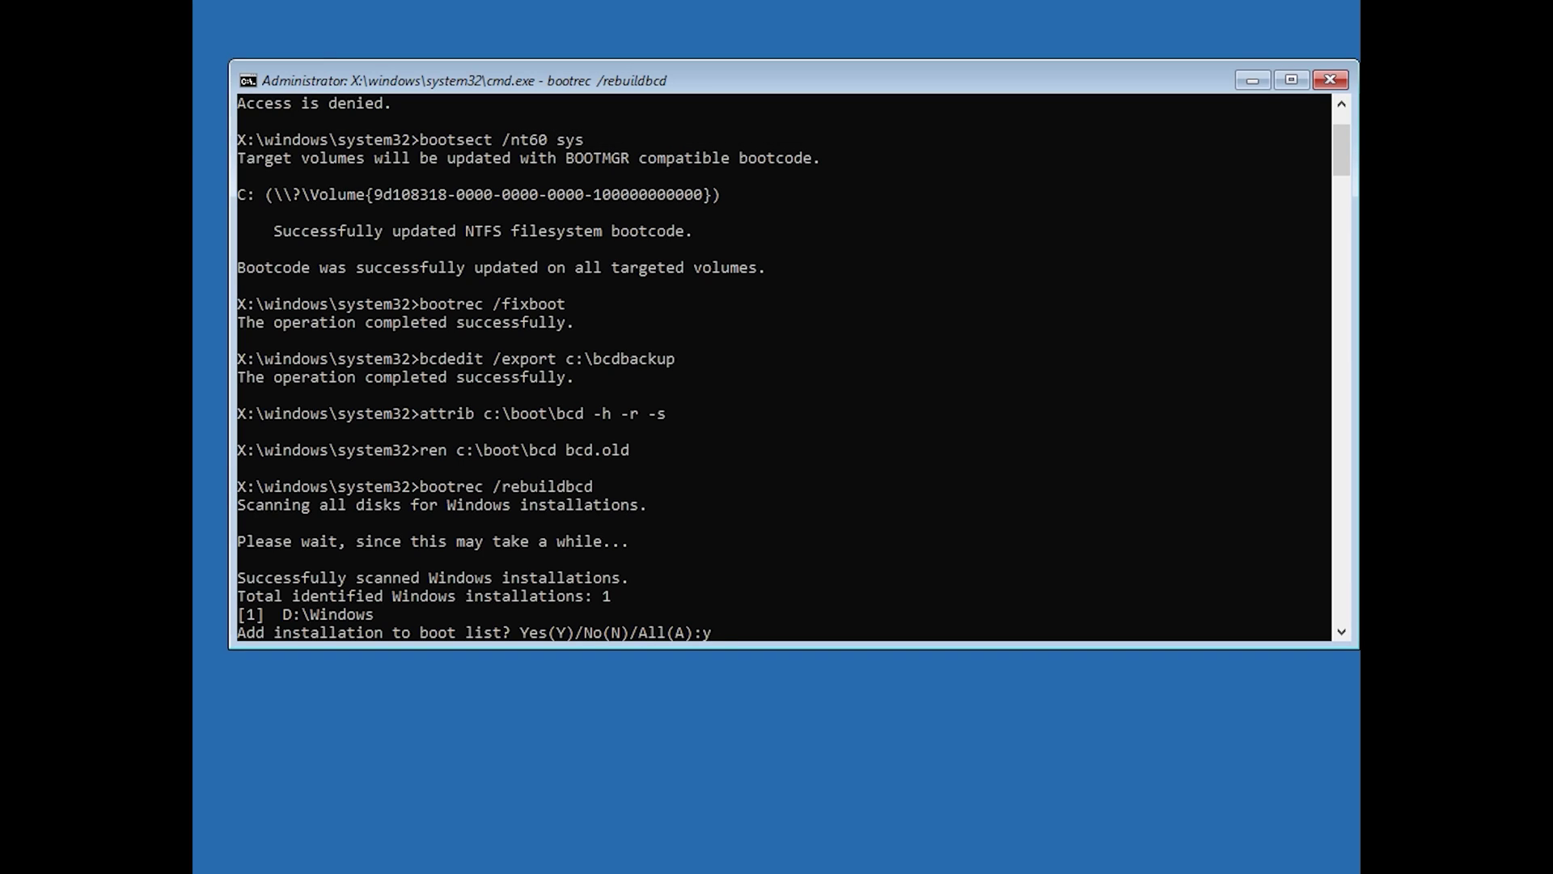
{"action": "key", "text": "Return"}
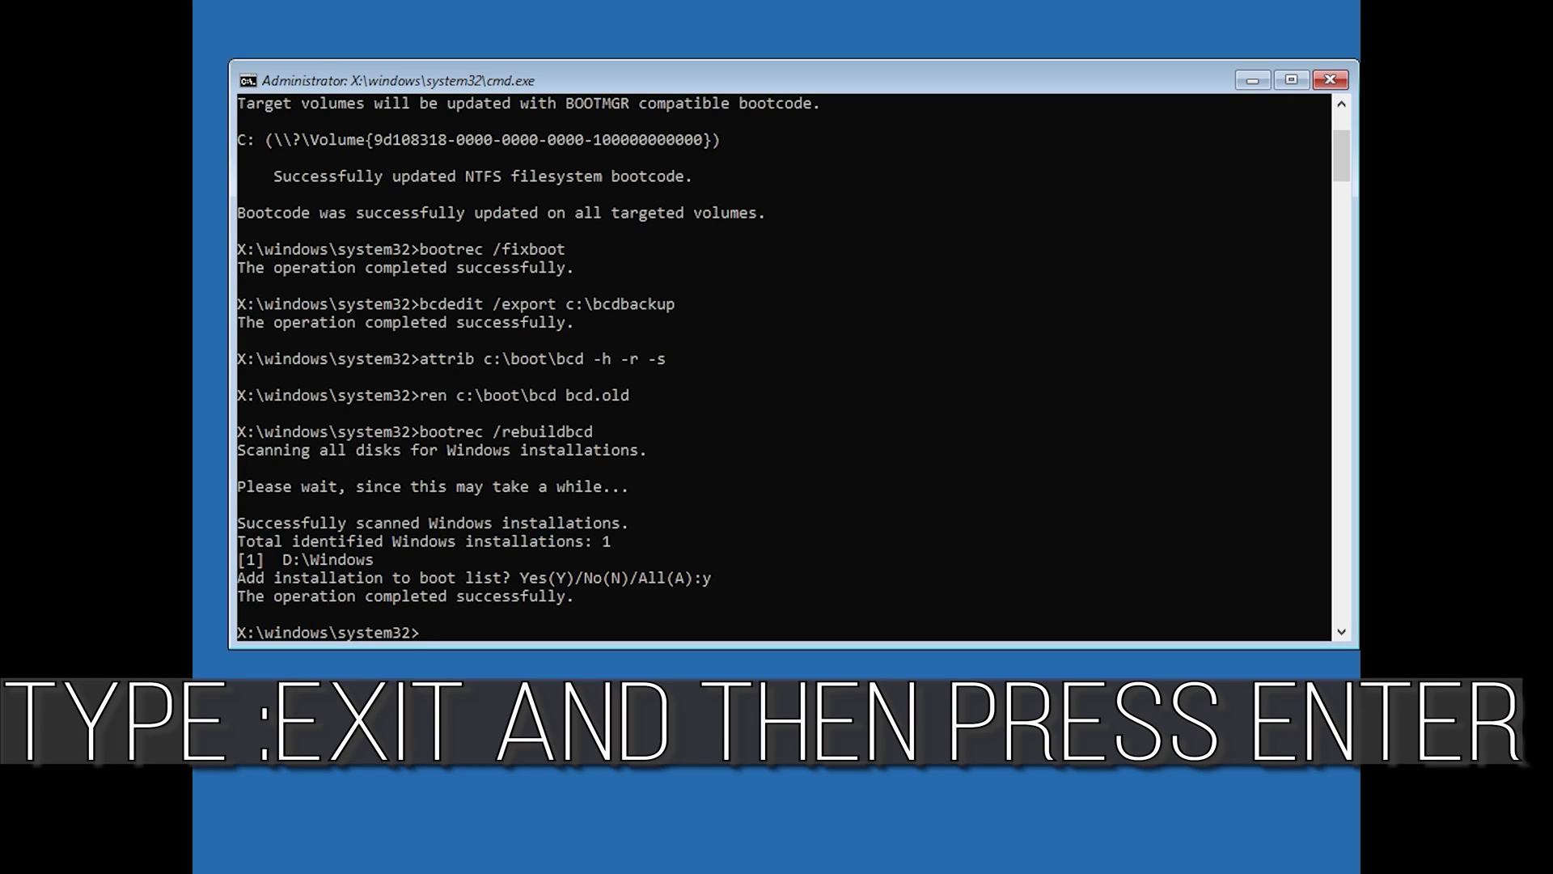
{"action": "type", "text": "exit"}
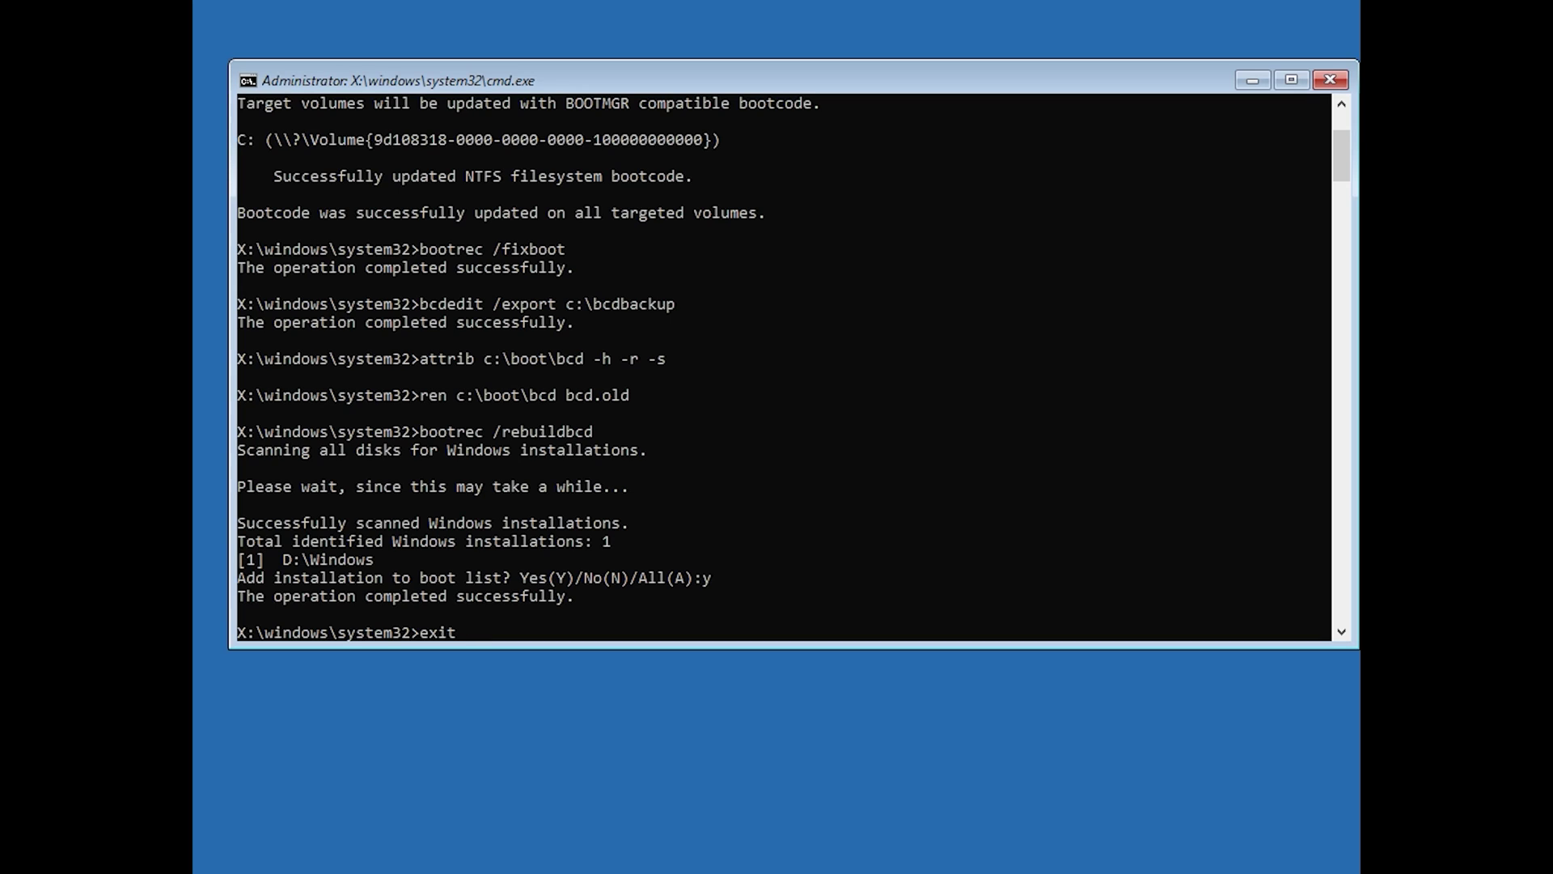
{"action": "key", "text": "Return"}
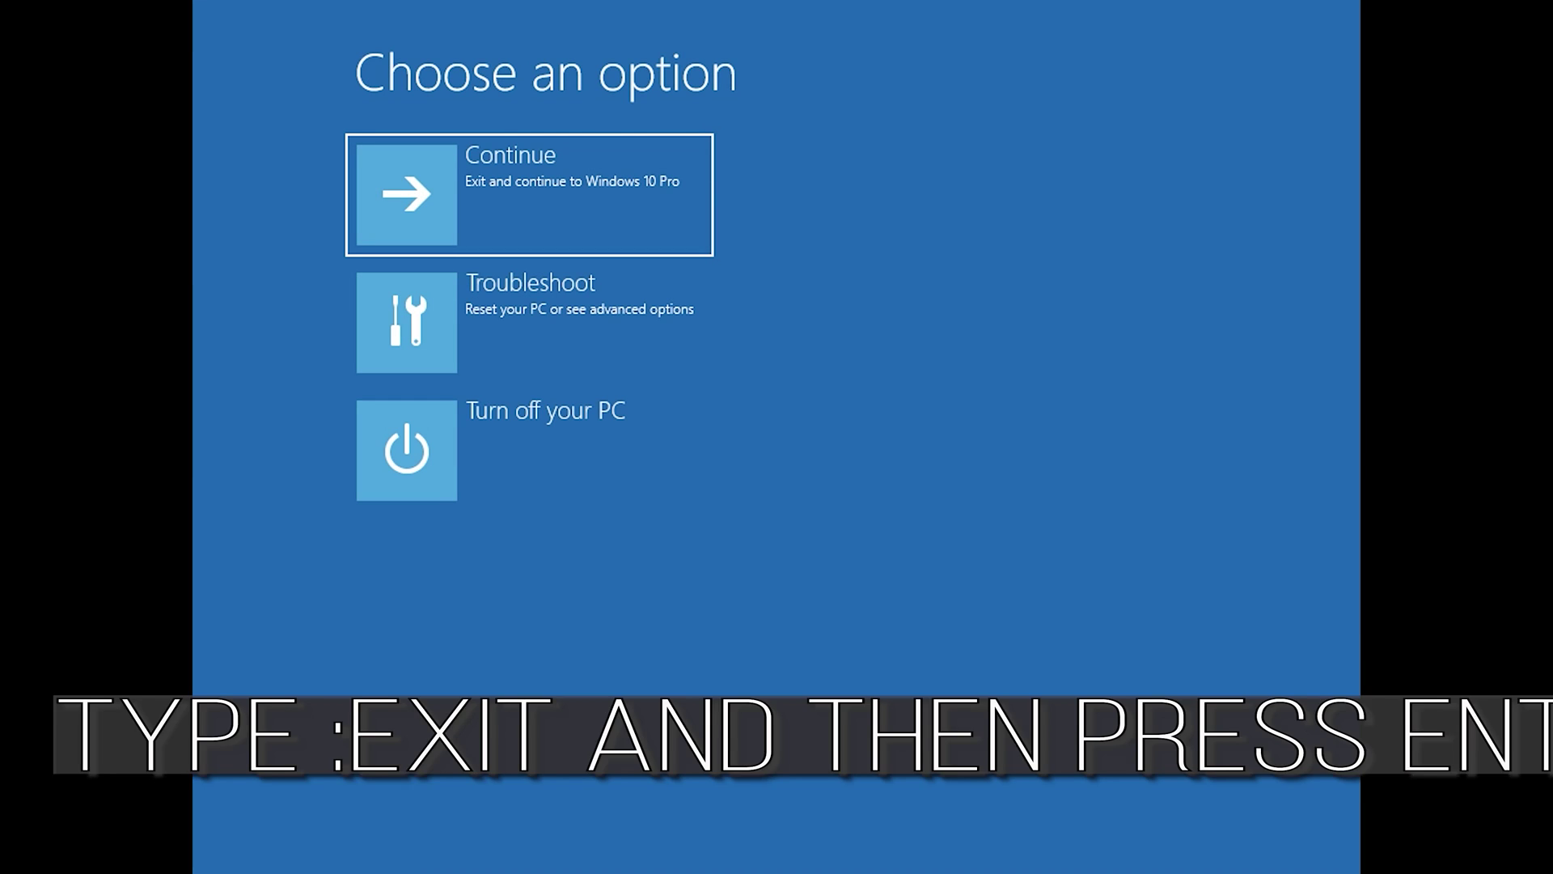
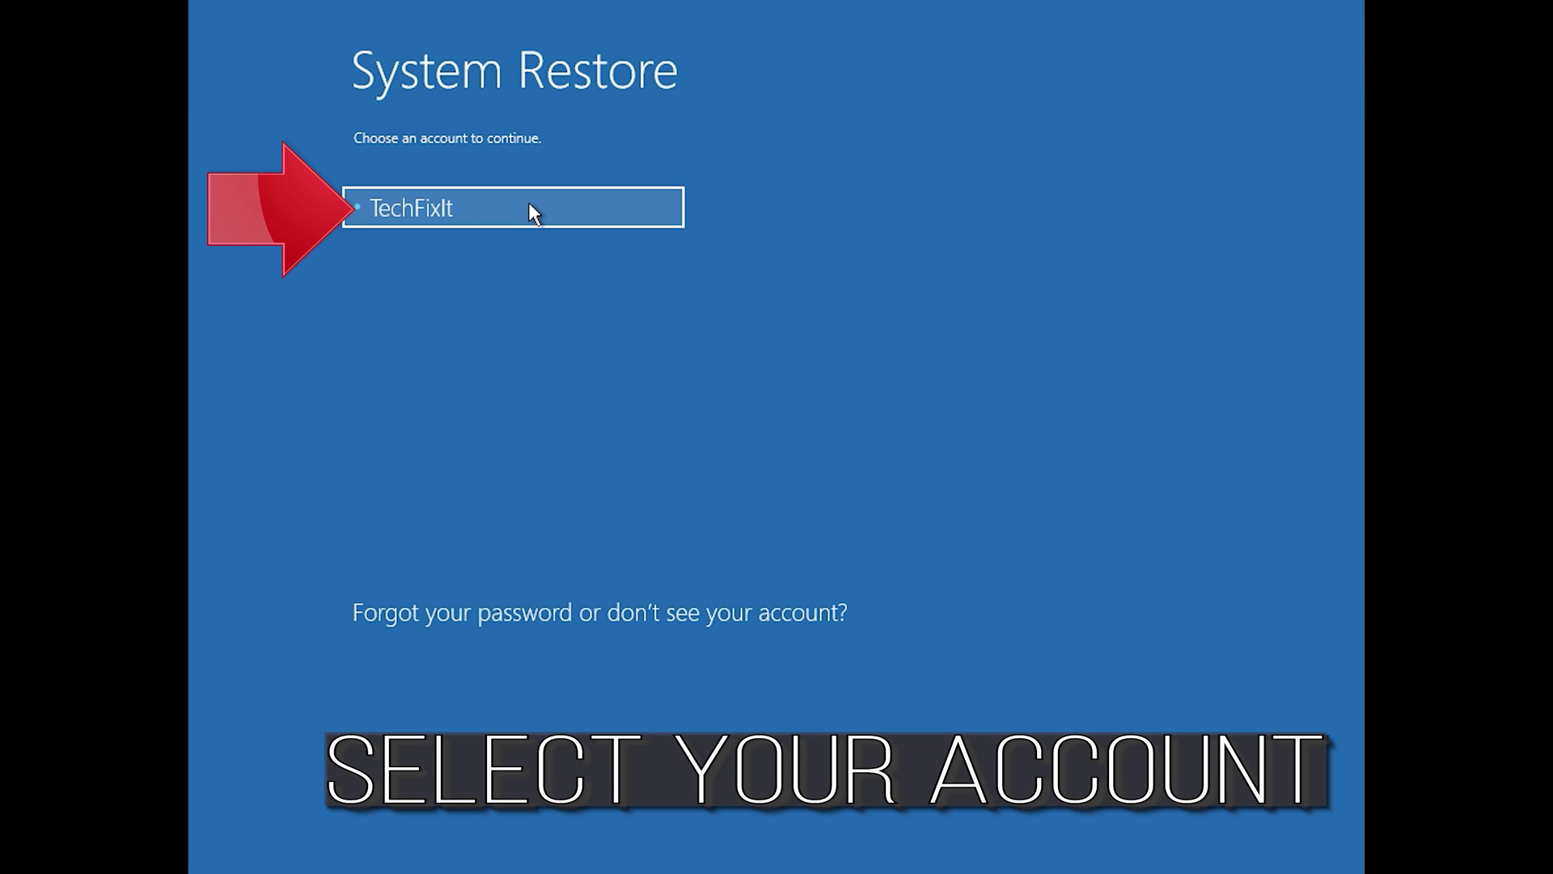
Sign in to System Restore with the listed account, leaving the password blank, and choose the manual restore point dated 1/10/2020 12:21:42 AM.
{"action": "left_click", "coordinate": [531, 204]}
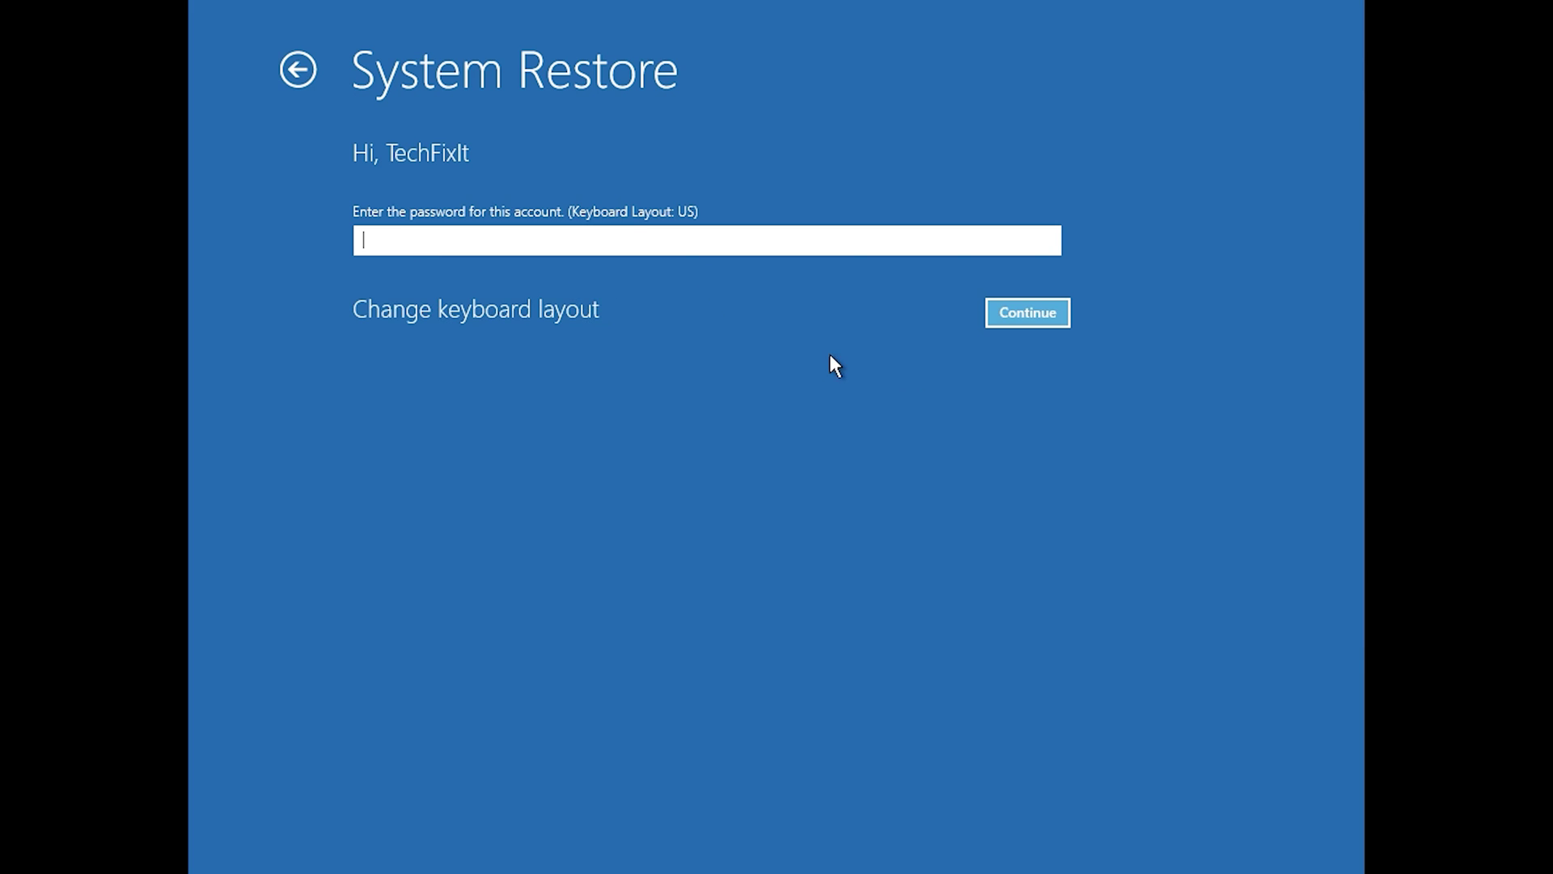
{"action": "left_click", "coordinate": [1009, 313]}
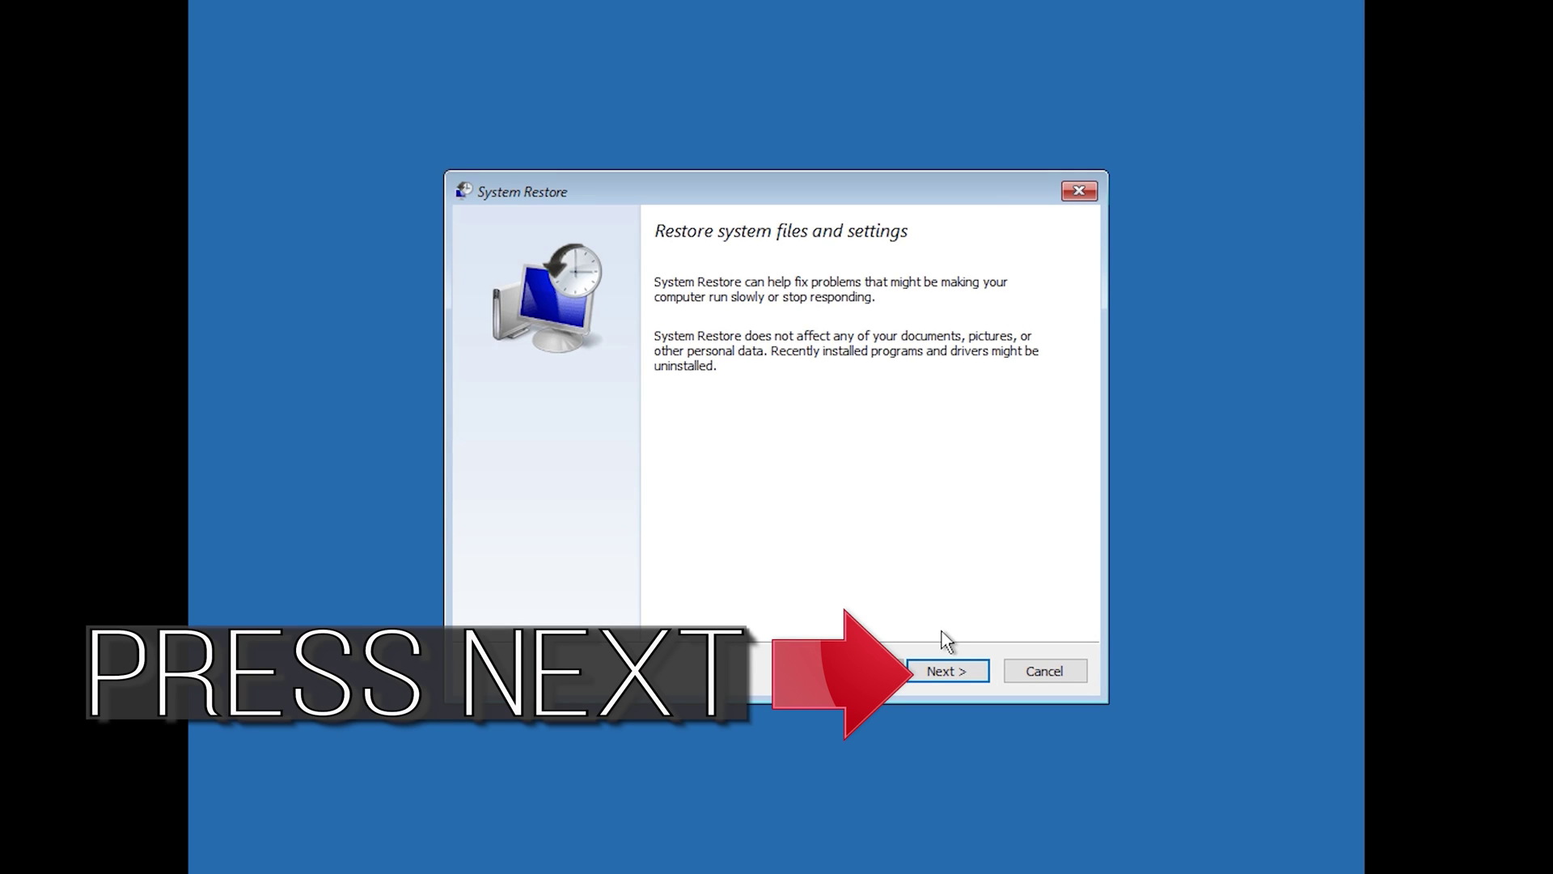
{"action": "left_click", "coordinate": [948, 671]}
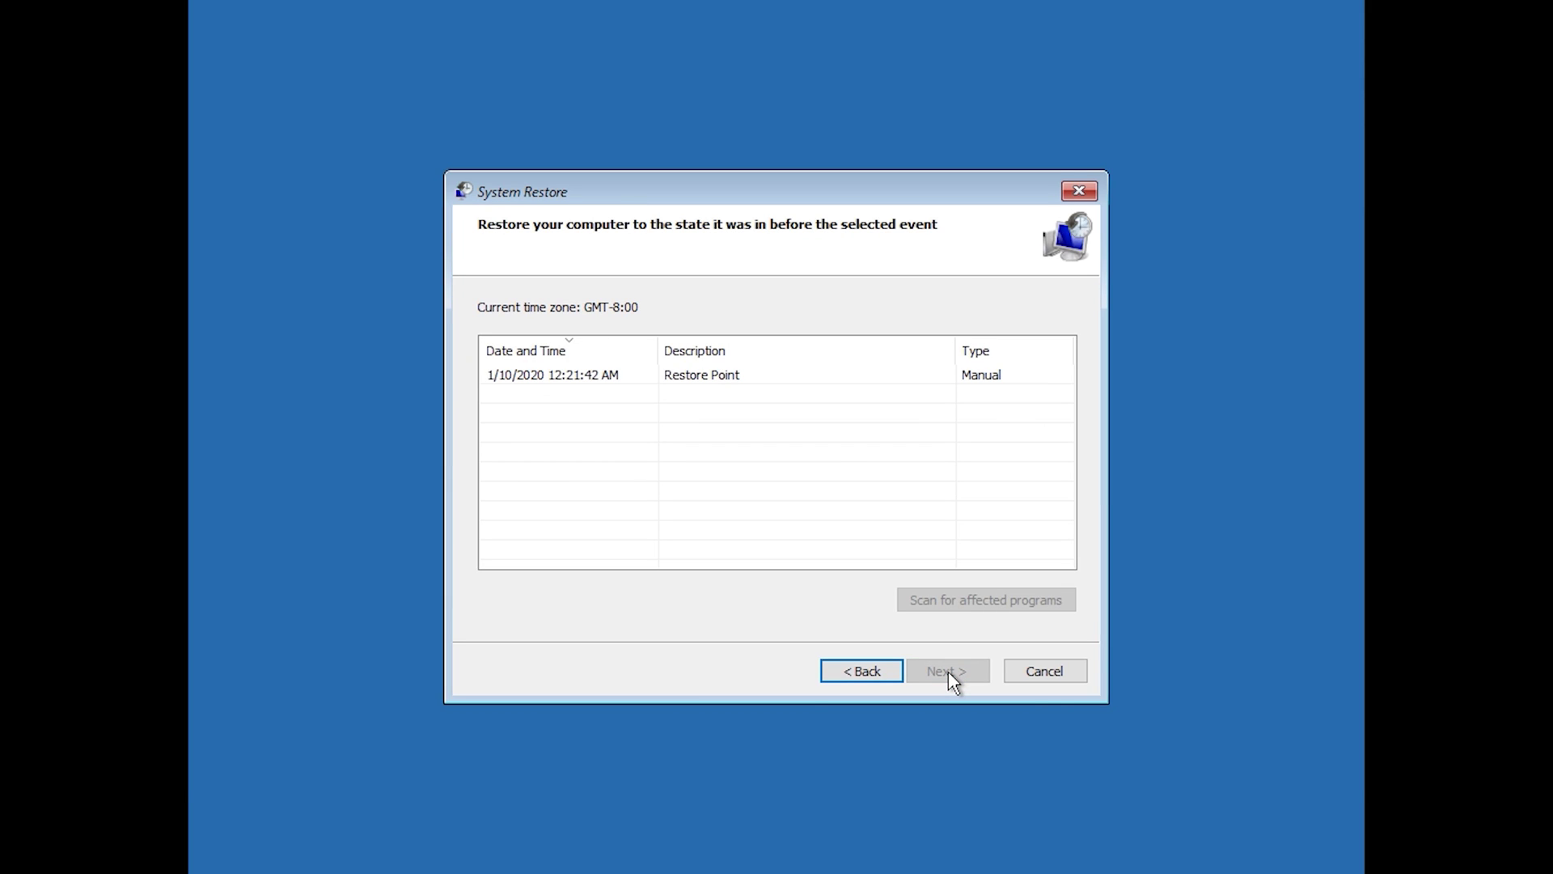
{"action": "left_click", "coordinate": [552, 377]}
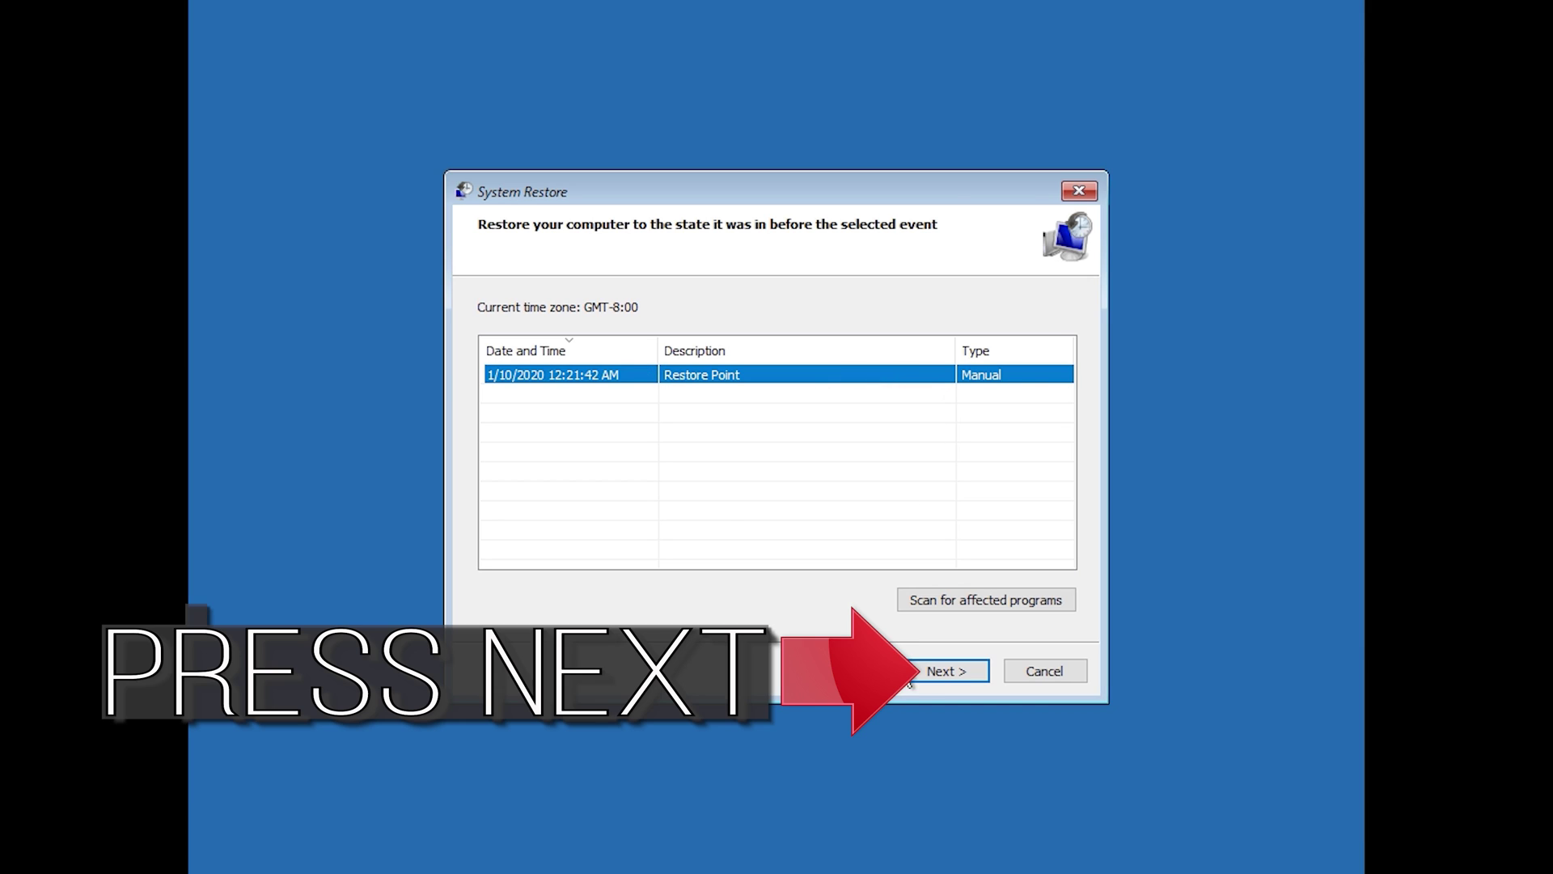
{"action": "left_click", "coordinate": [956, 684]}
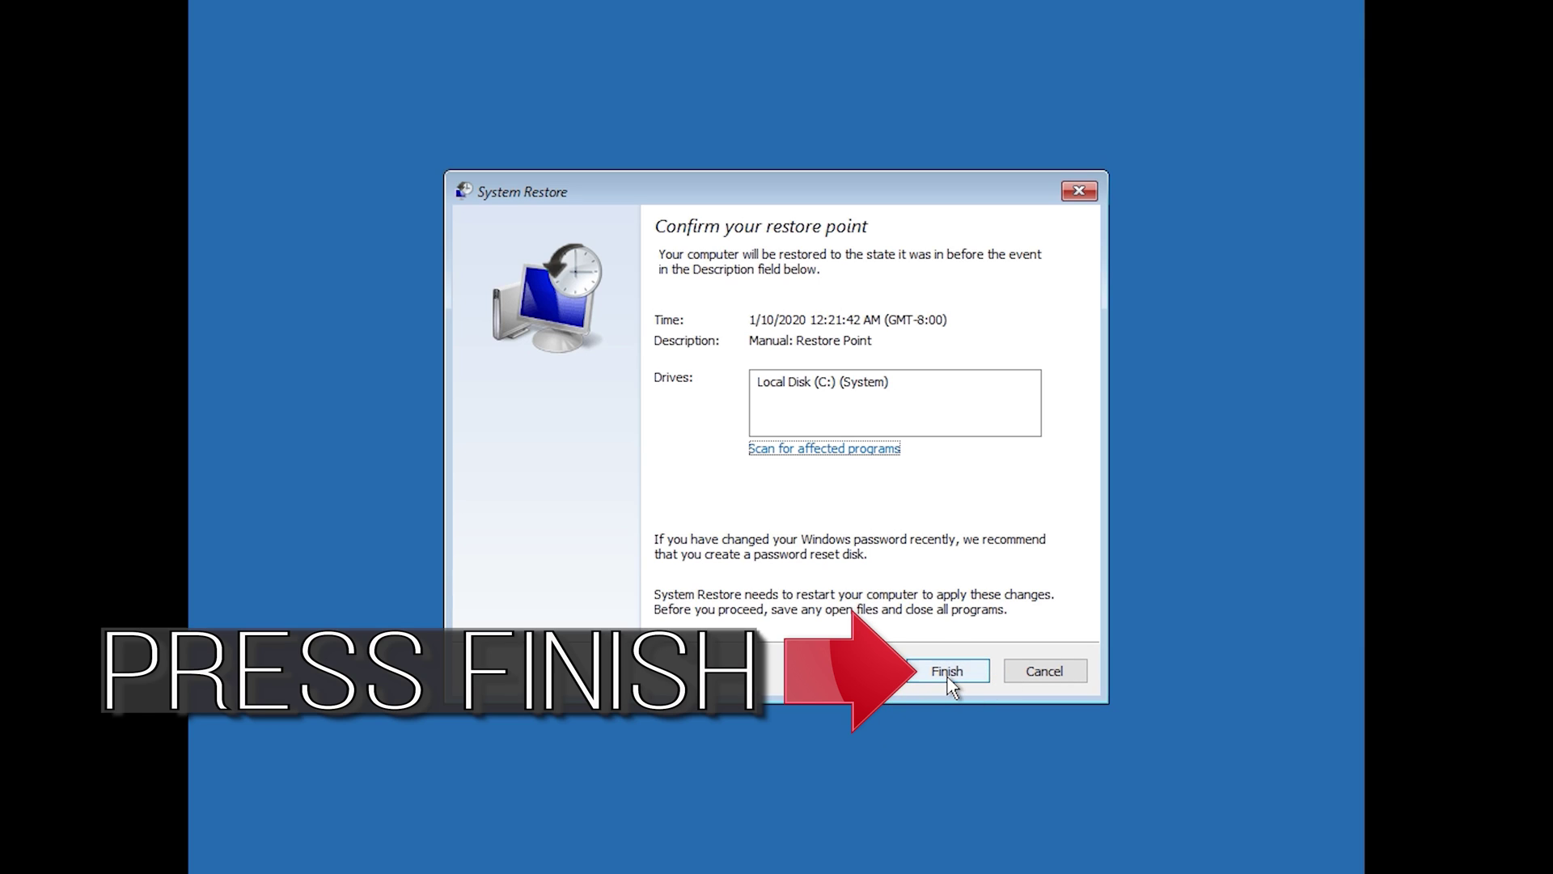
Confirm and start the system restore to the chosen restore point, and restart the PC when it finishes.
{"action": "left_click", "coordinate": [949, 678]}
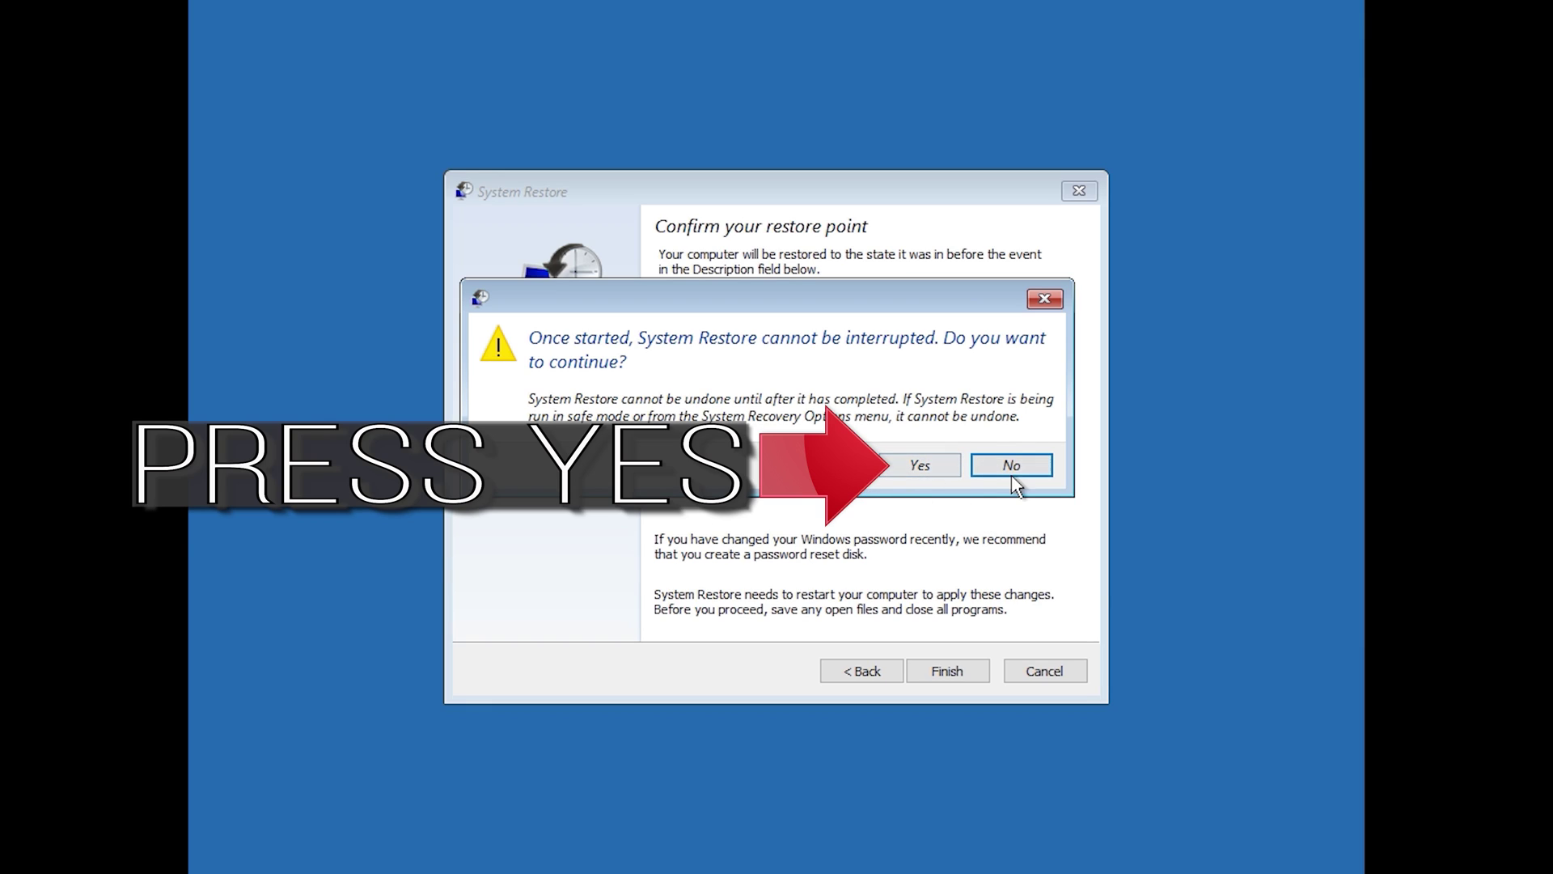
{"action": "left_click", "coordinate": [917, 473]}
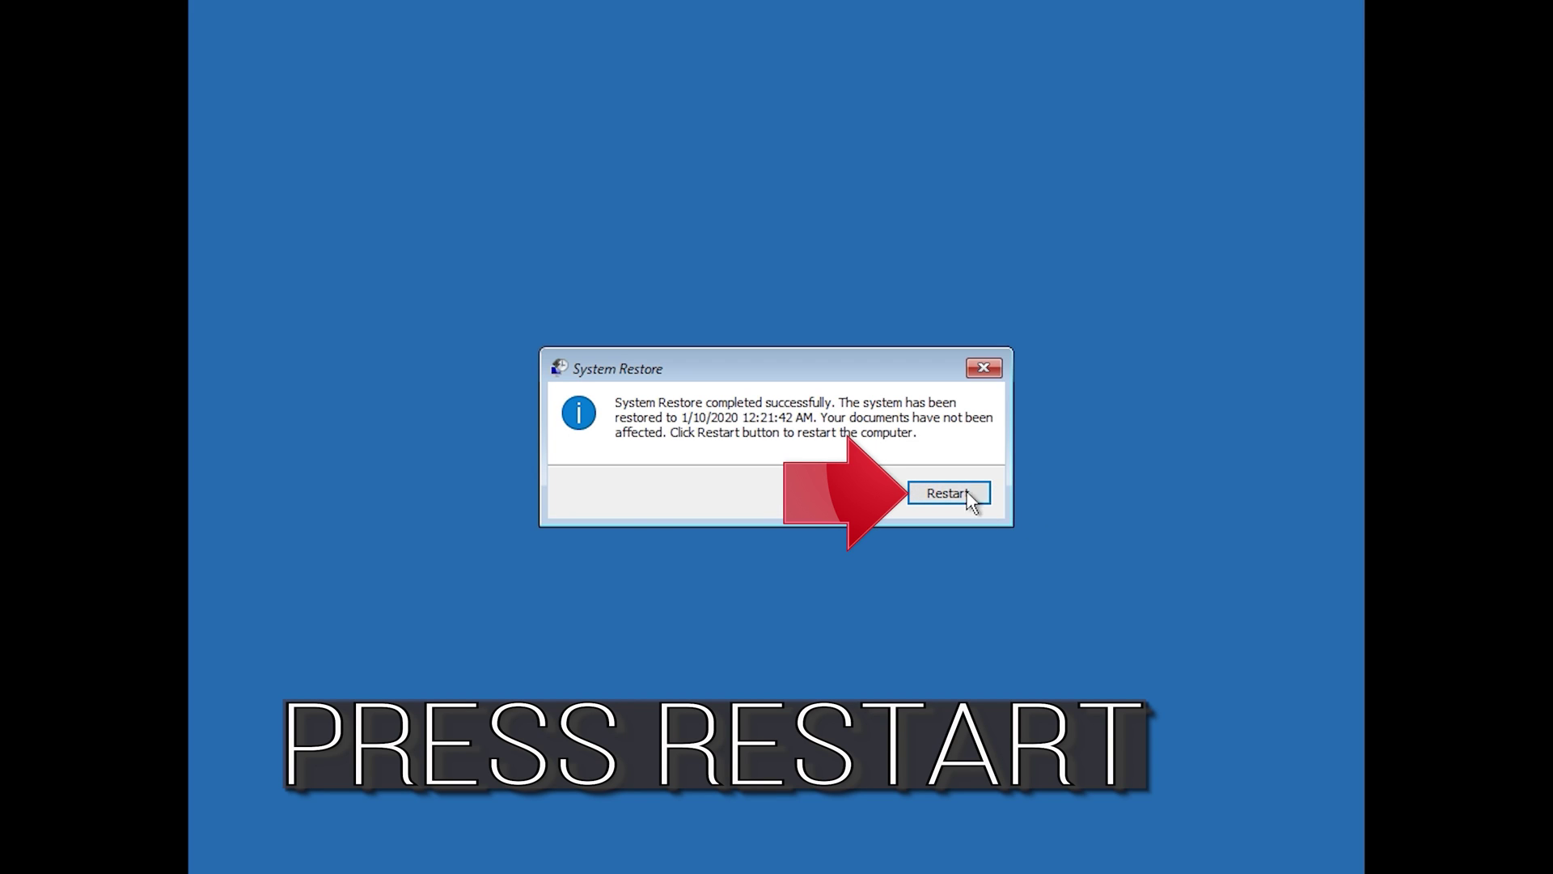
{"action": "left_click", "coordinate": [934, 497]}
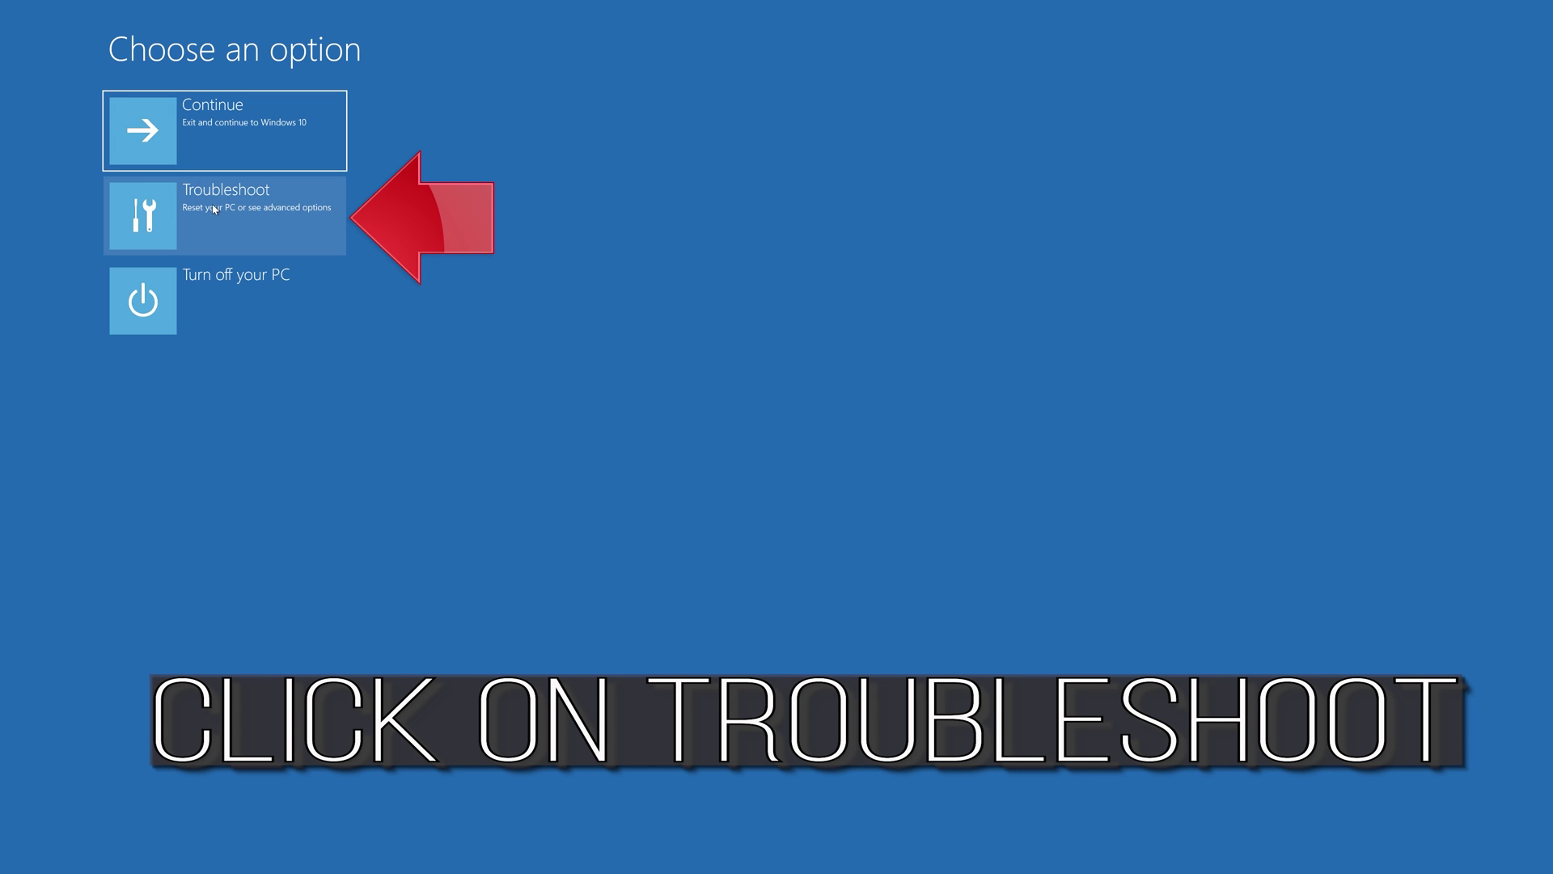
Start Reset this PC from the troubleshooting options and choose to keep the personal files.
{"action": "left_click", "coordinate": [257, 217]}
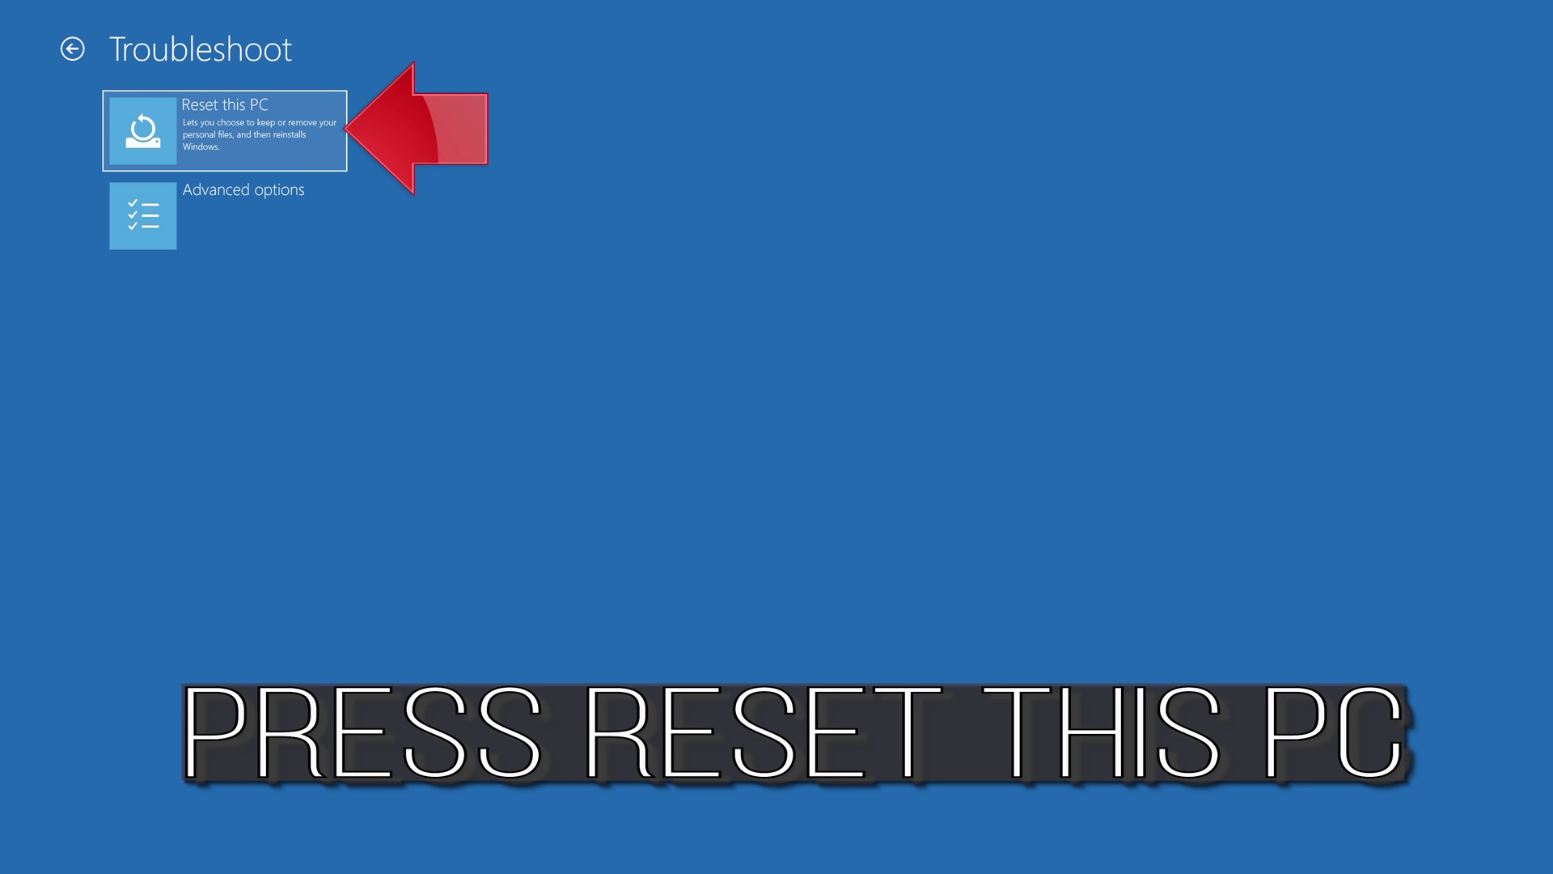
{"action": "left_click", "coordinate": [231, 150]}
{"action": "left_click", "coordinate": [263, 134]}
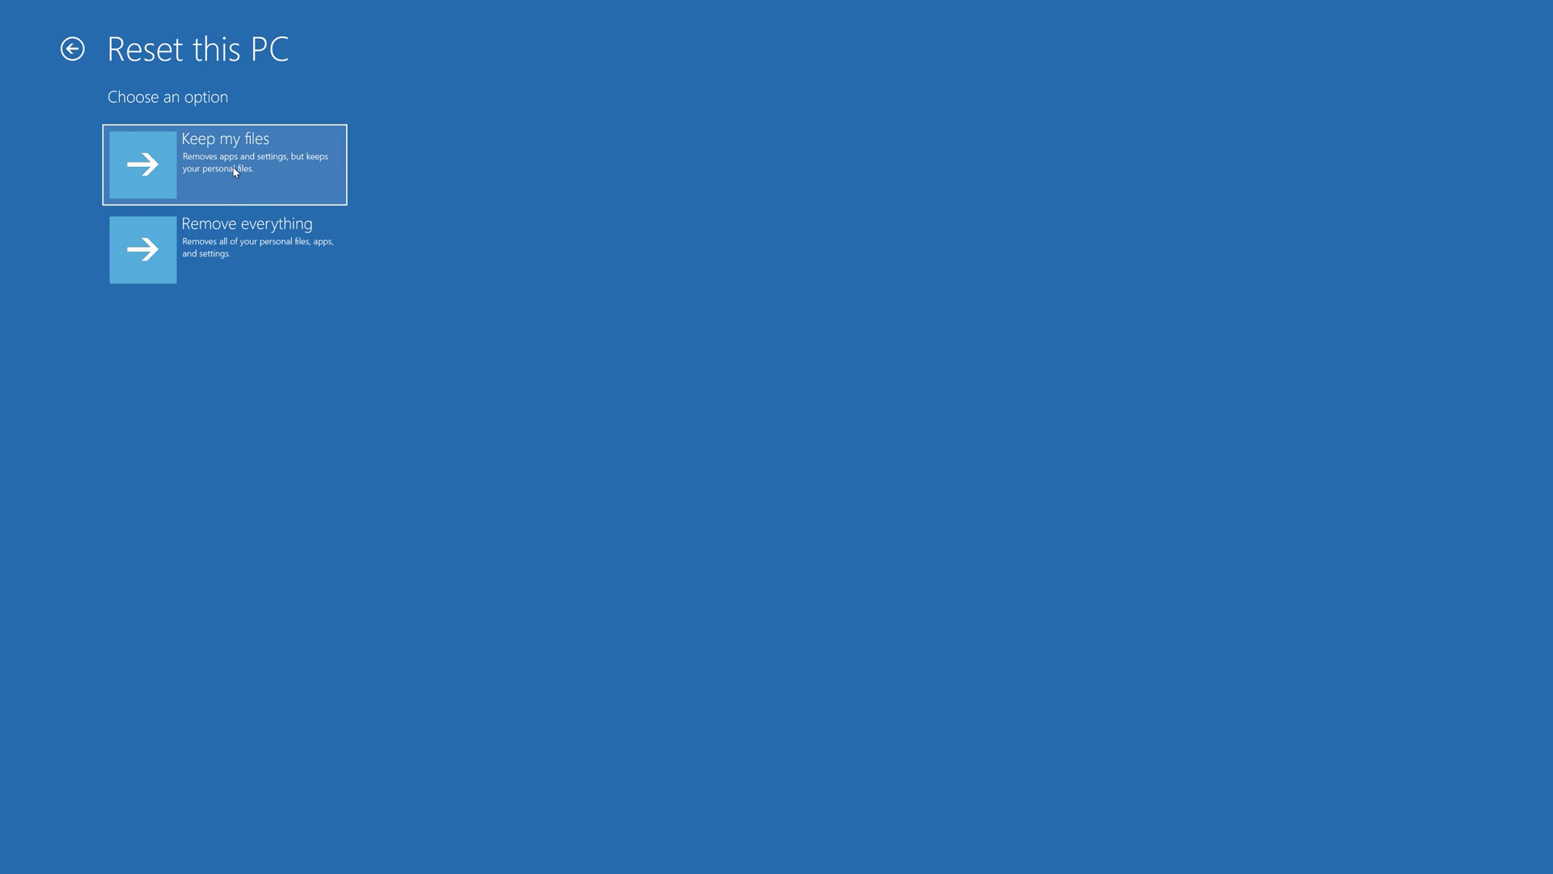
{"action": "left_click", "coordinate": [235, 171]}
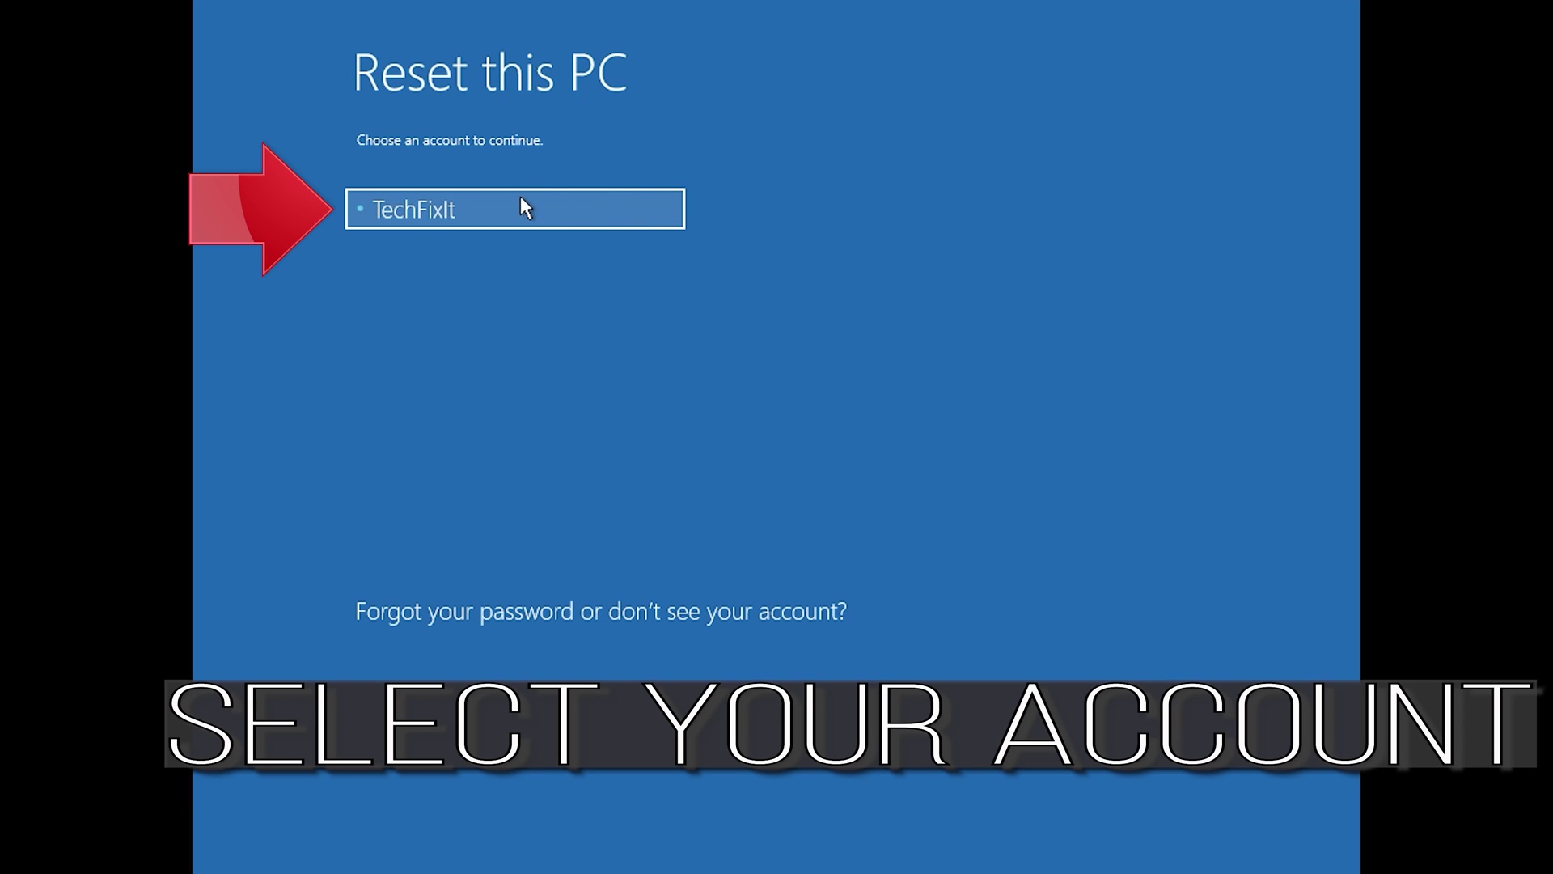
Authenticate the PC reset with the listed account, leaving the password blank, and start the reset.
{"action": "left_click", "coordinate": [581, 203]}
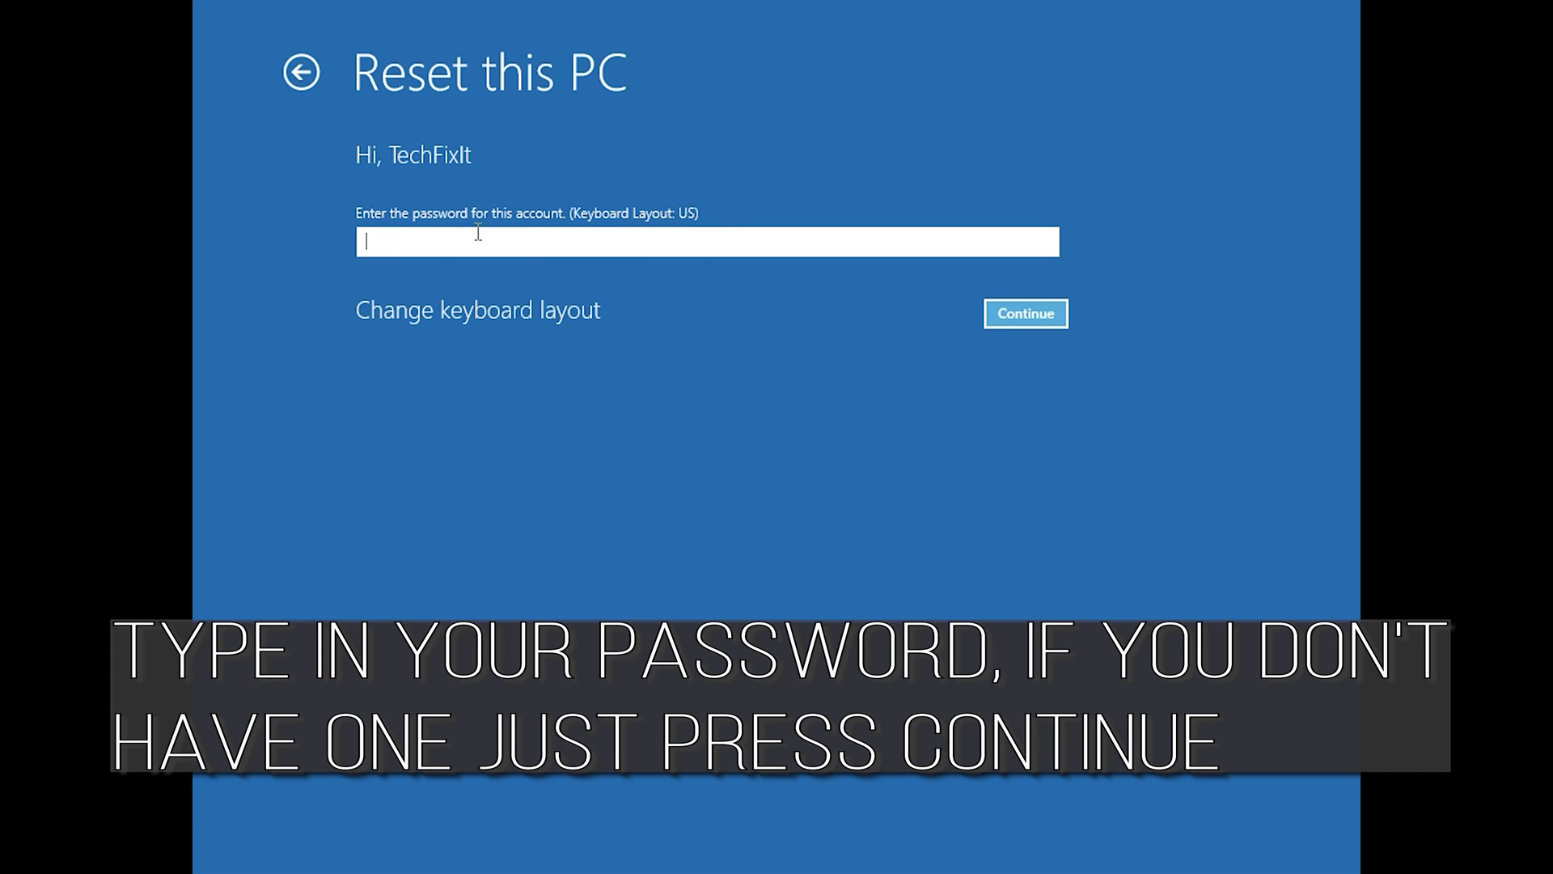
{"action": "left_click", "coordinate": [1012, 322]}
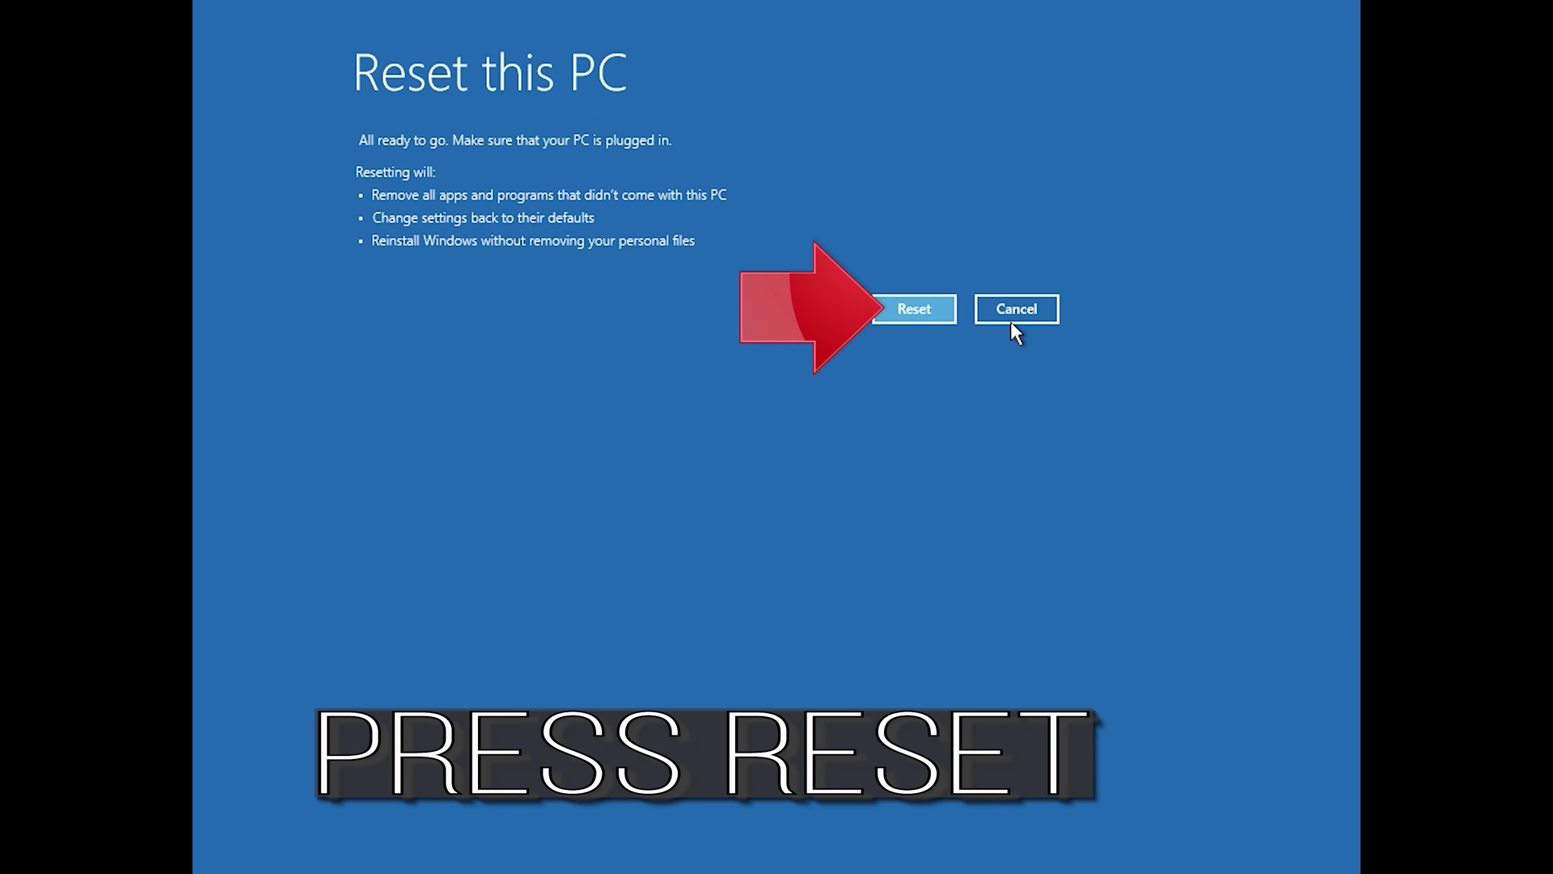
{"action": "left_click", "coordinate": [921, 311]}
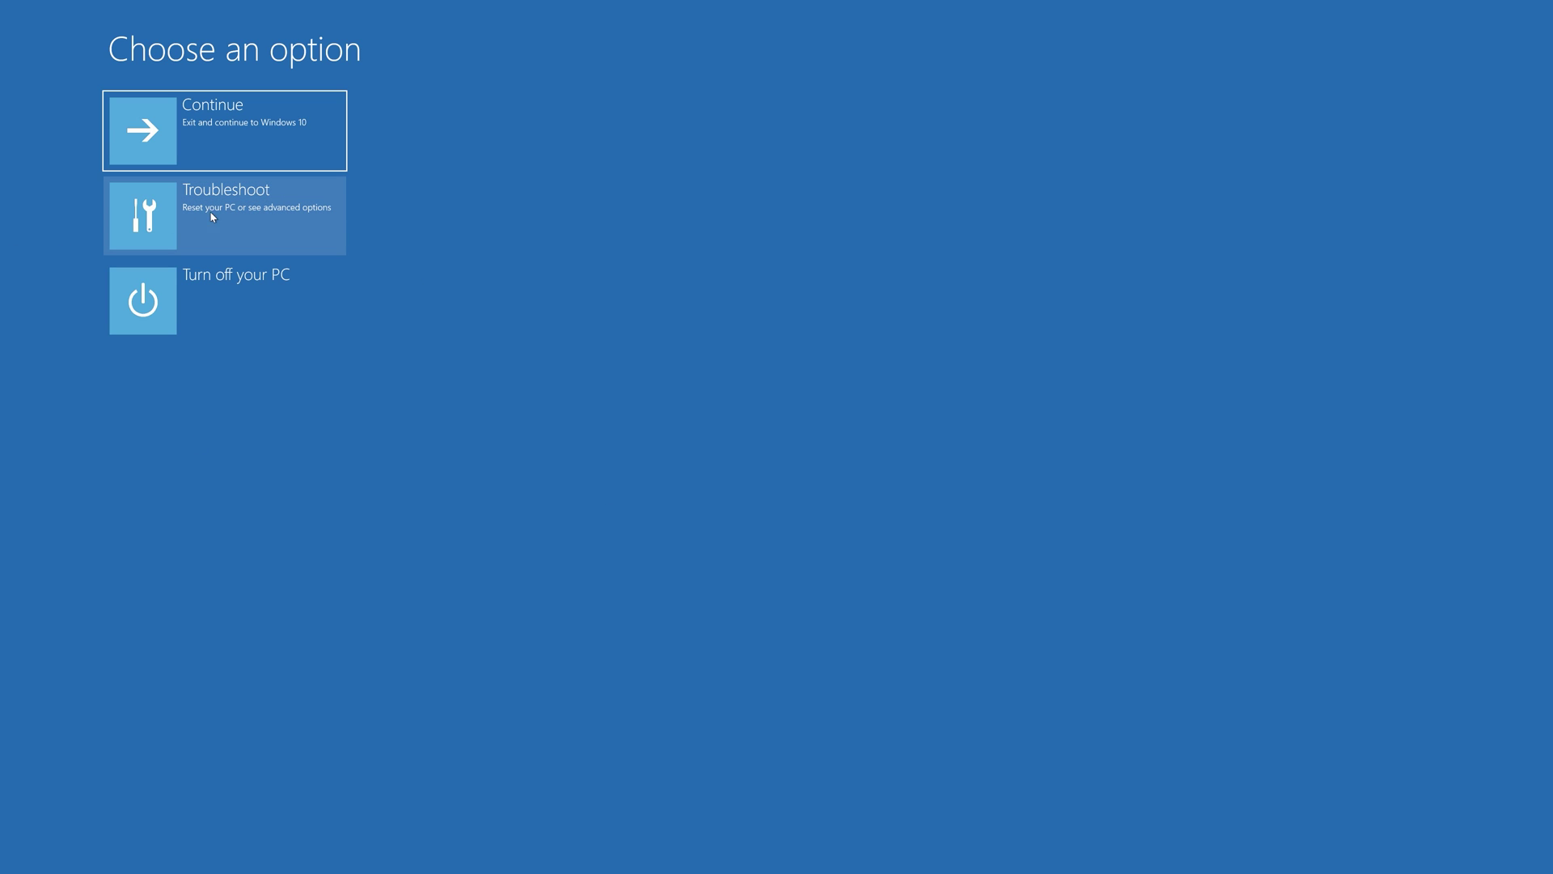
Open Command Prompt from the advanced troubleshooting options and choose the listed account.
{"action": "left_click", "coordinate": [242, 219]}
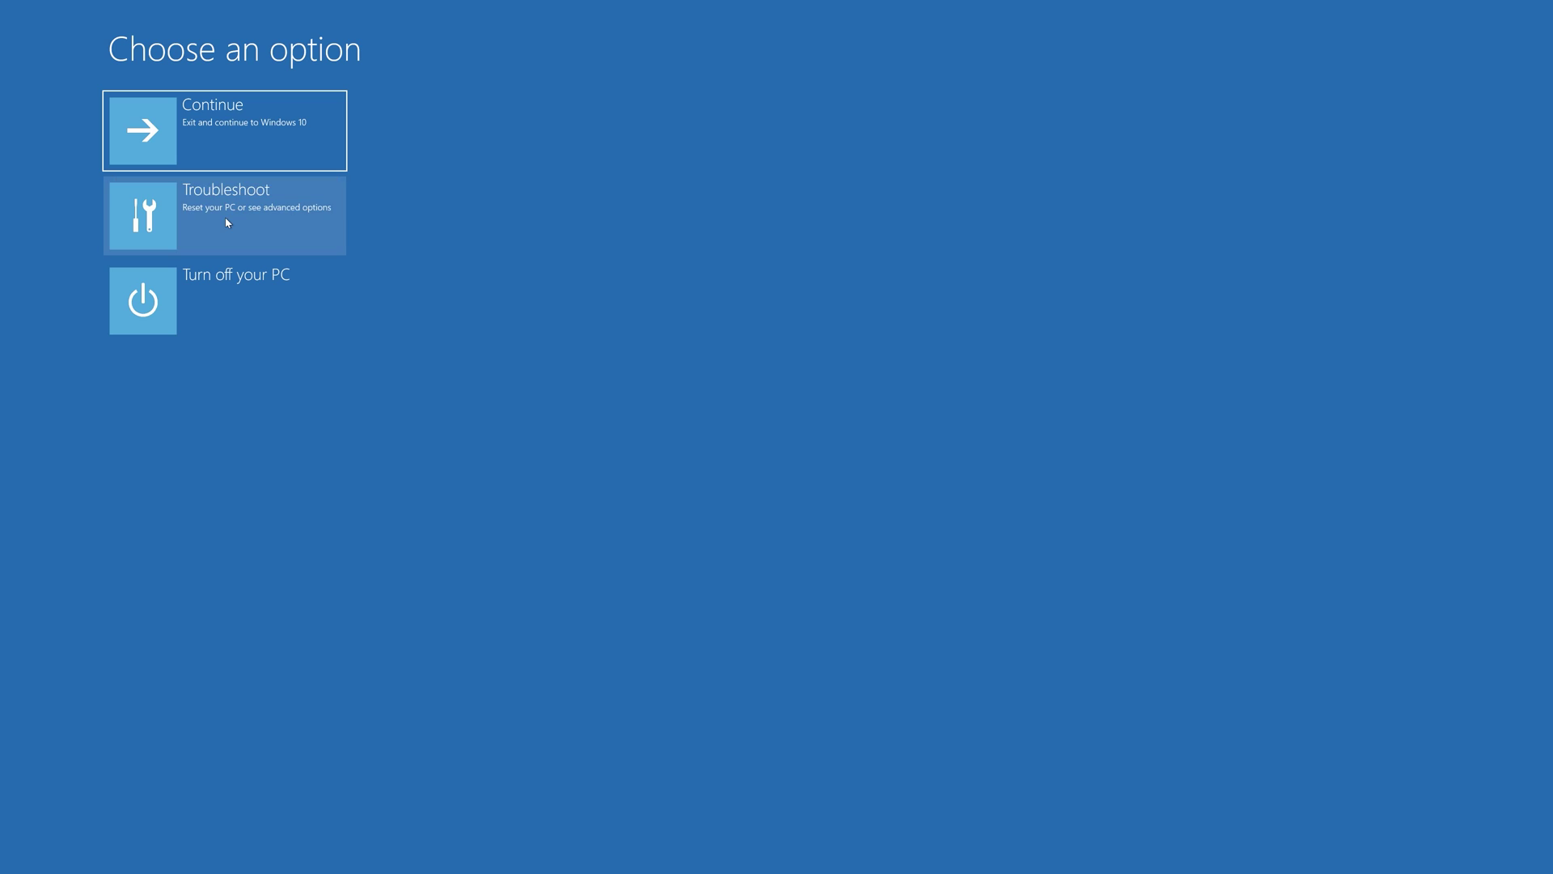
{"action": "left_click", "coordinate": [226, 220]}
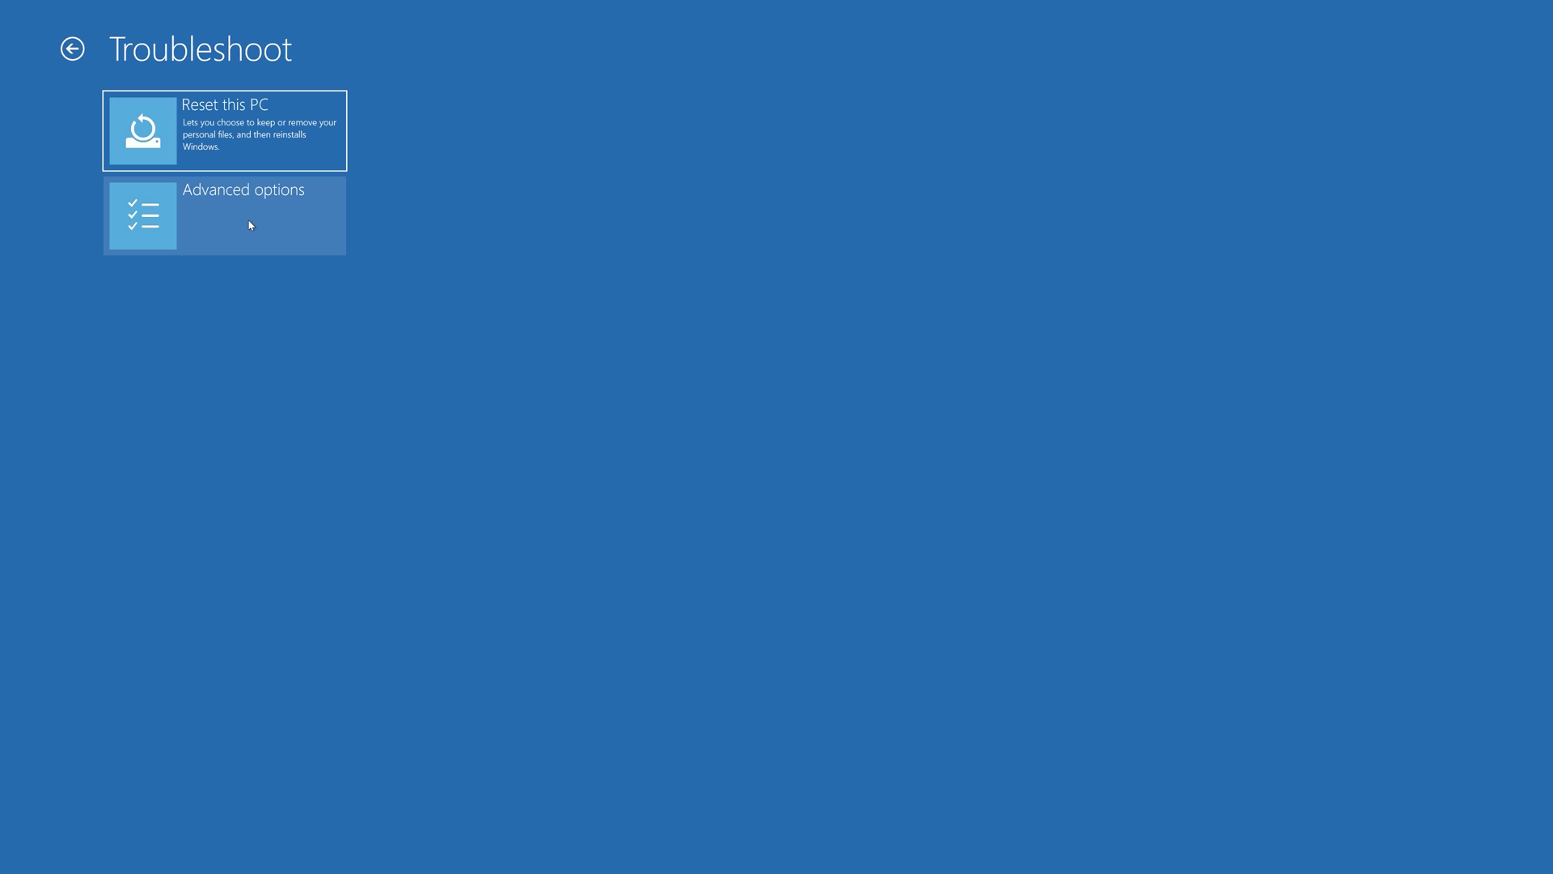
{"action": "left_click", "coordinate": [250, 225]}
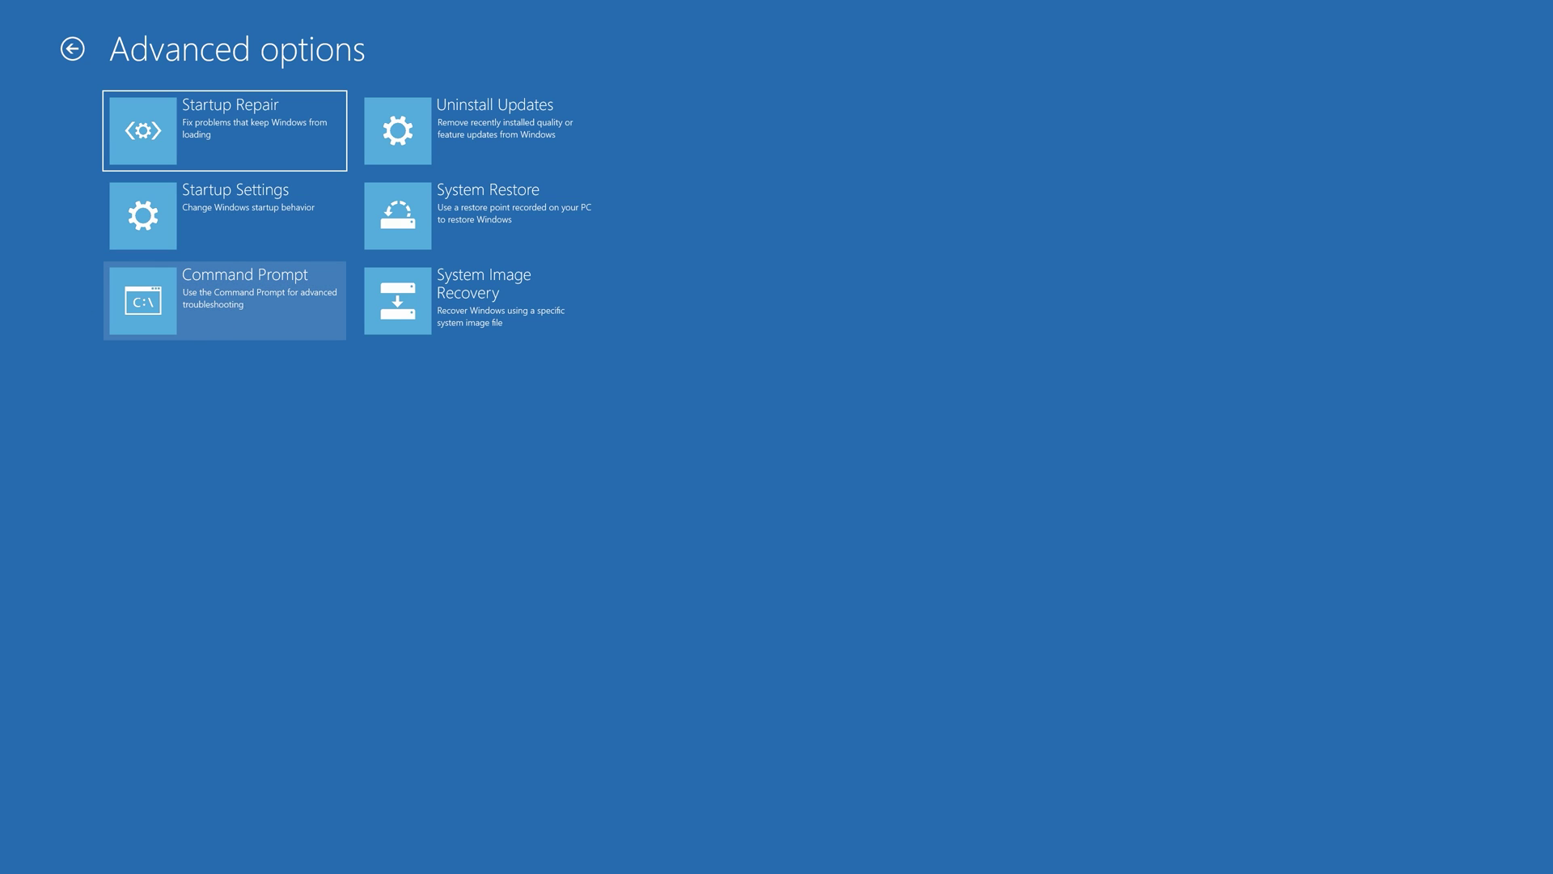
{"action": "left_click", "coordinate": [293, 310]}
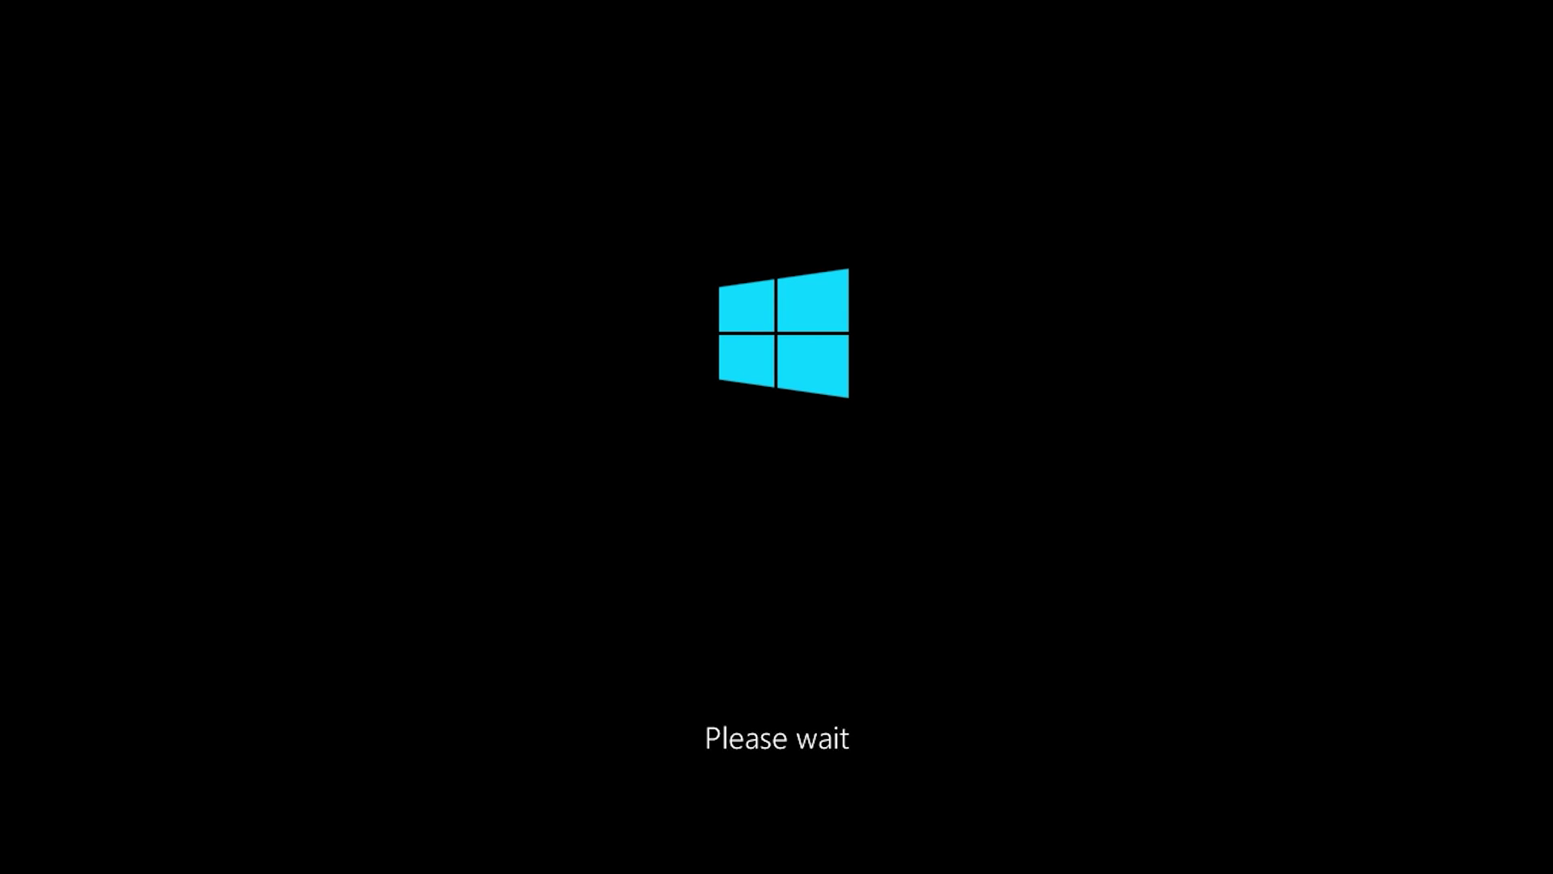
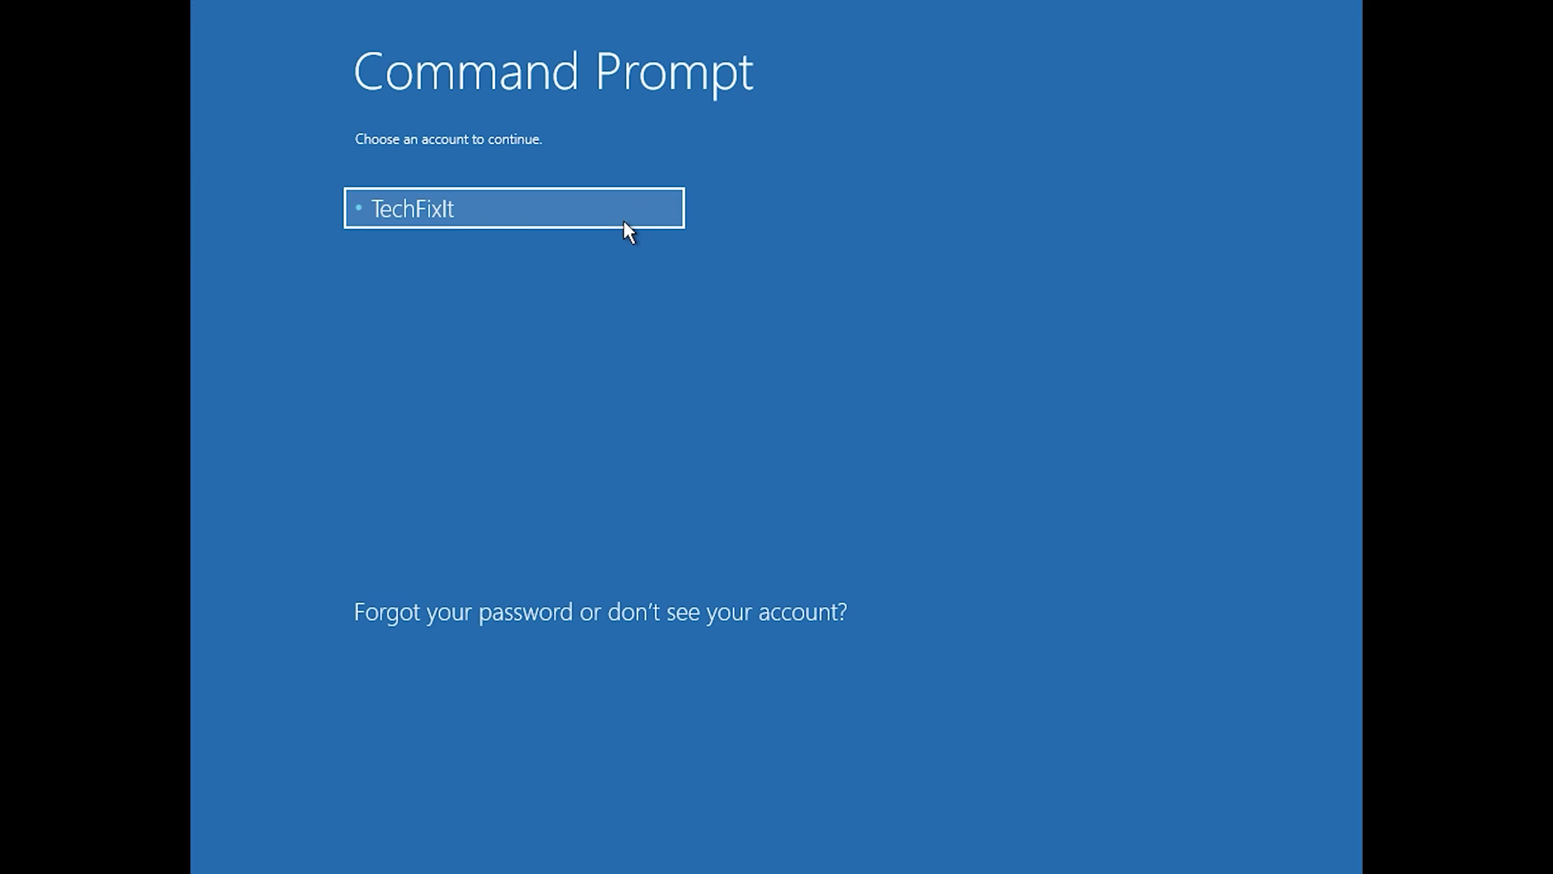
{"action": "left_click", "coordinate": [626, 223]}
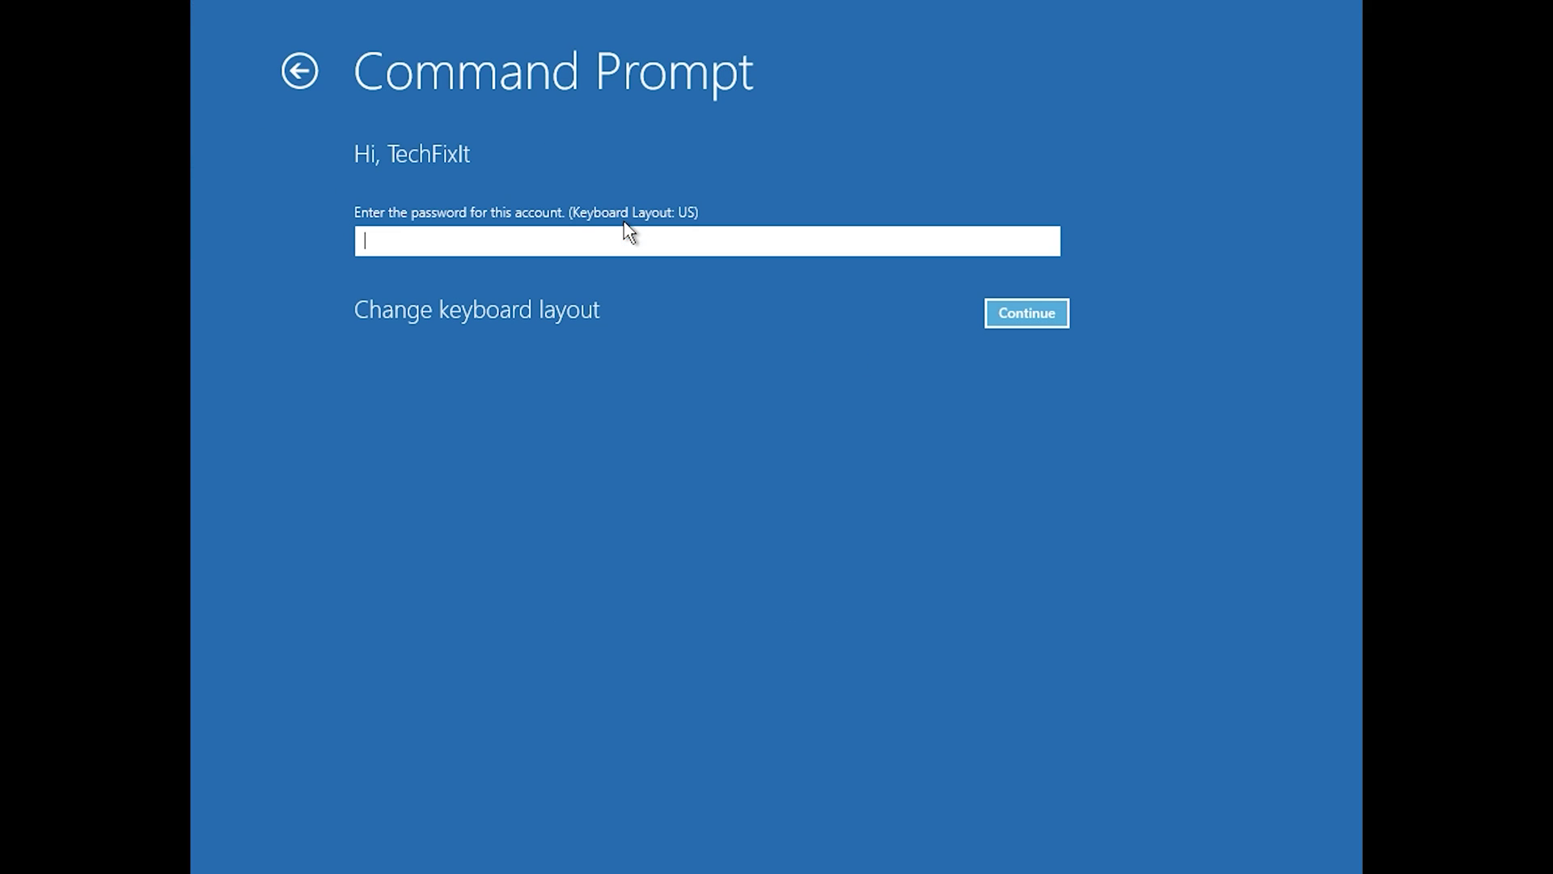
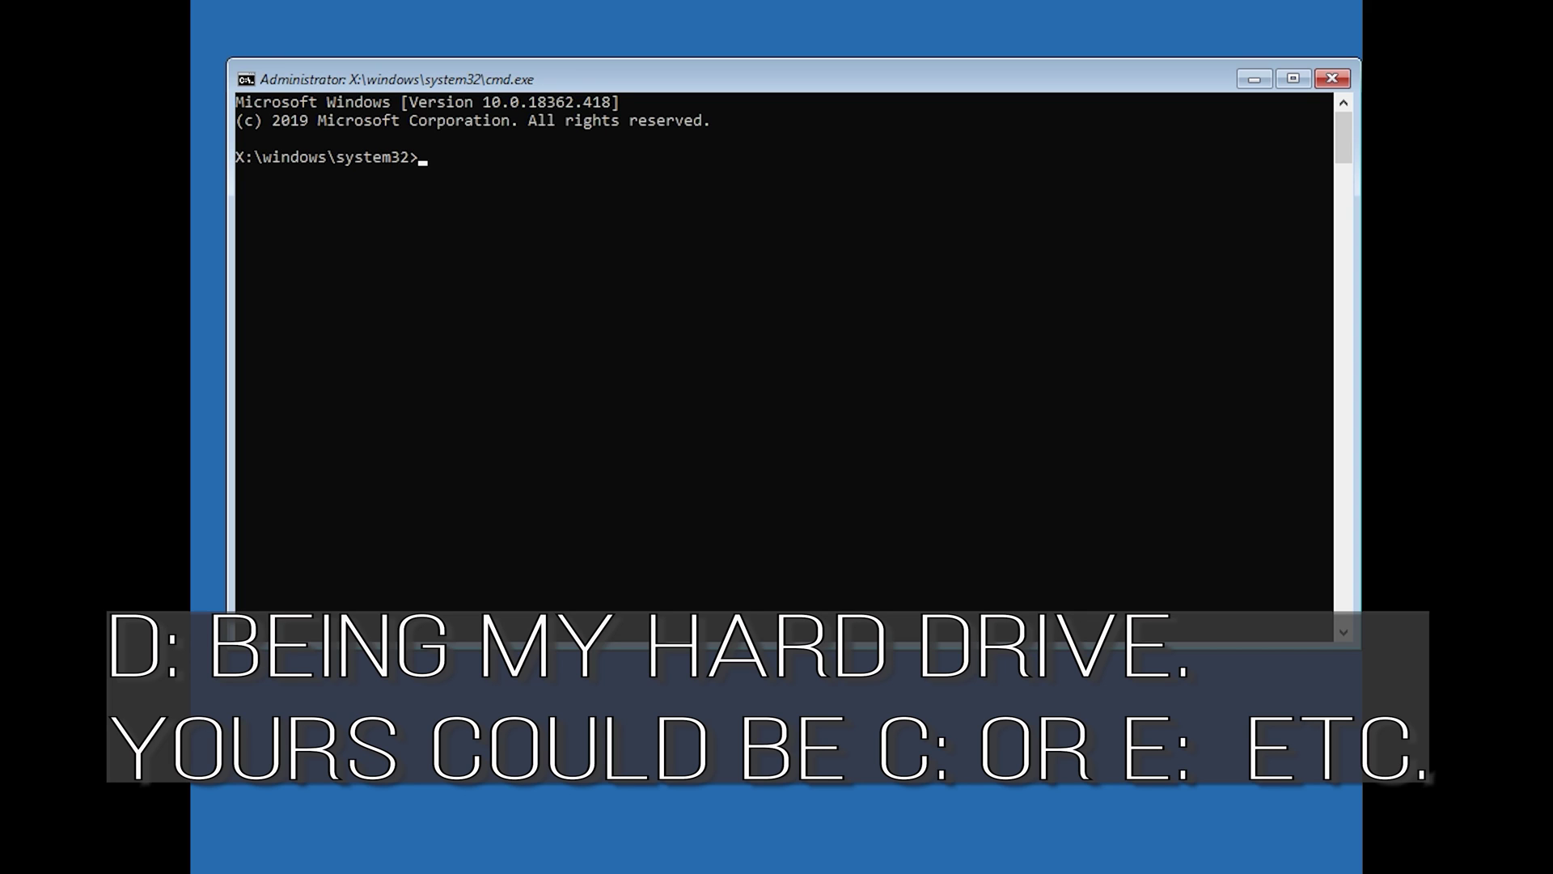
Check the D: drive and fix its file system errors with the command chkdsk /f d:.
{"action": "type", "text": "chkdsk"}
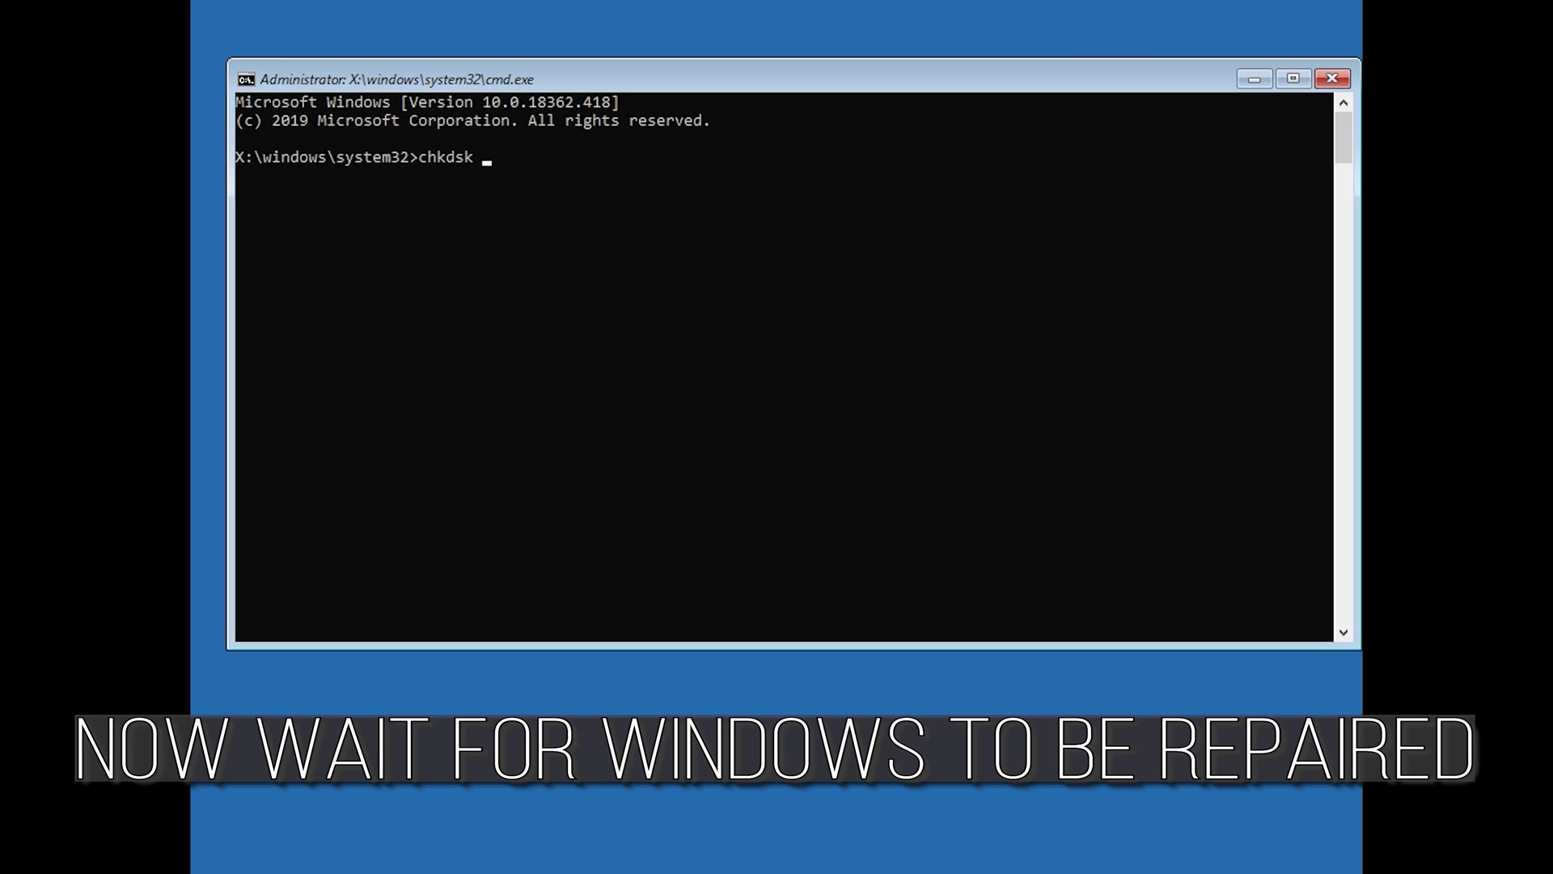
{"action": "type", "text": "/f c:"}
{"action": "key", "text": "Return"}
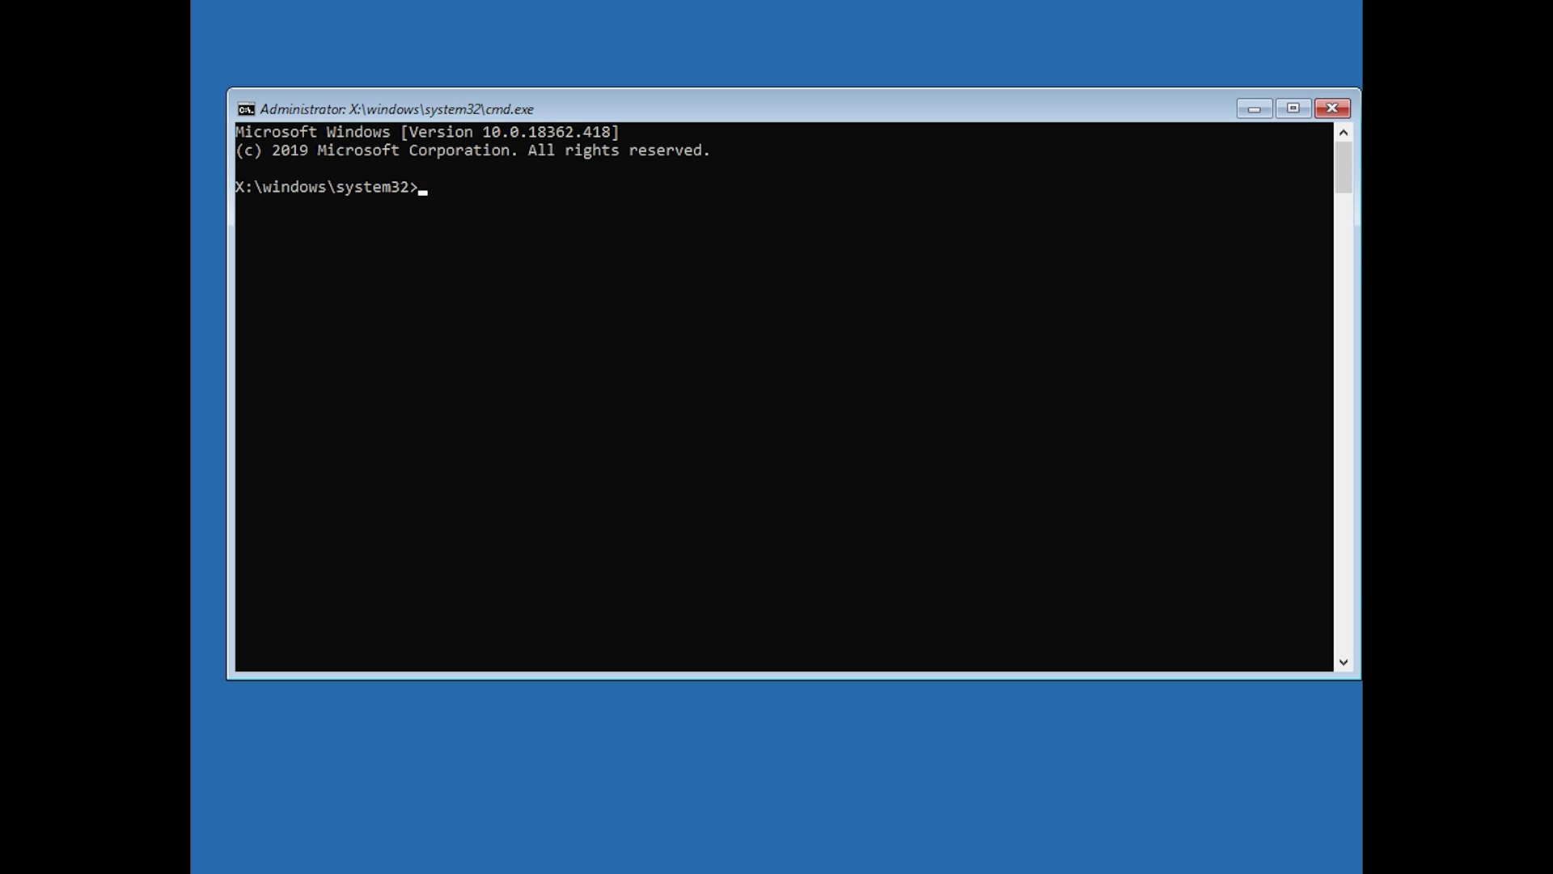
{"action": "type", "text": "chckdsk"}
{"action": "key", "text": "Escape"}
{"action": "type", "text": "chkdsk /f d:"}
{"action": "key", "text": "Return"}
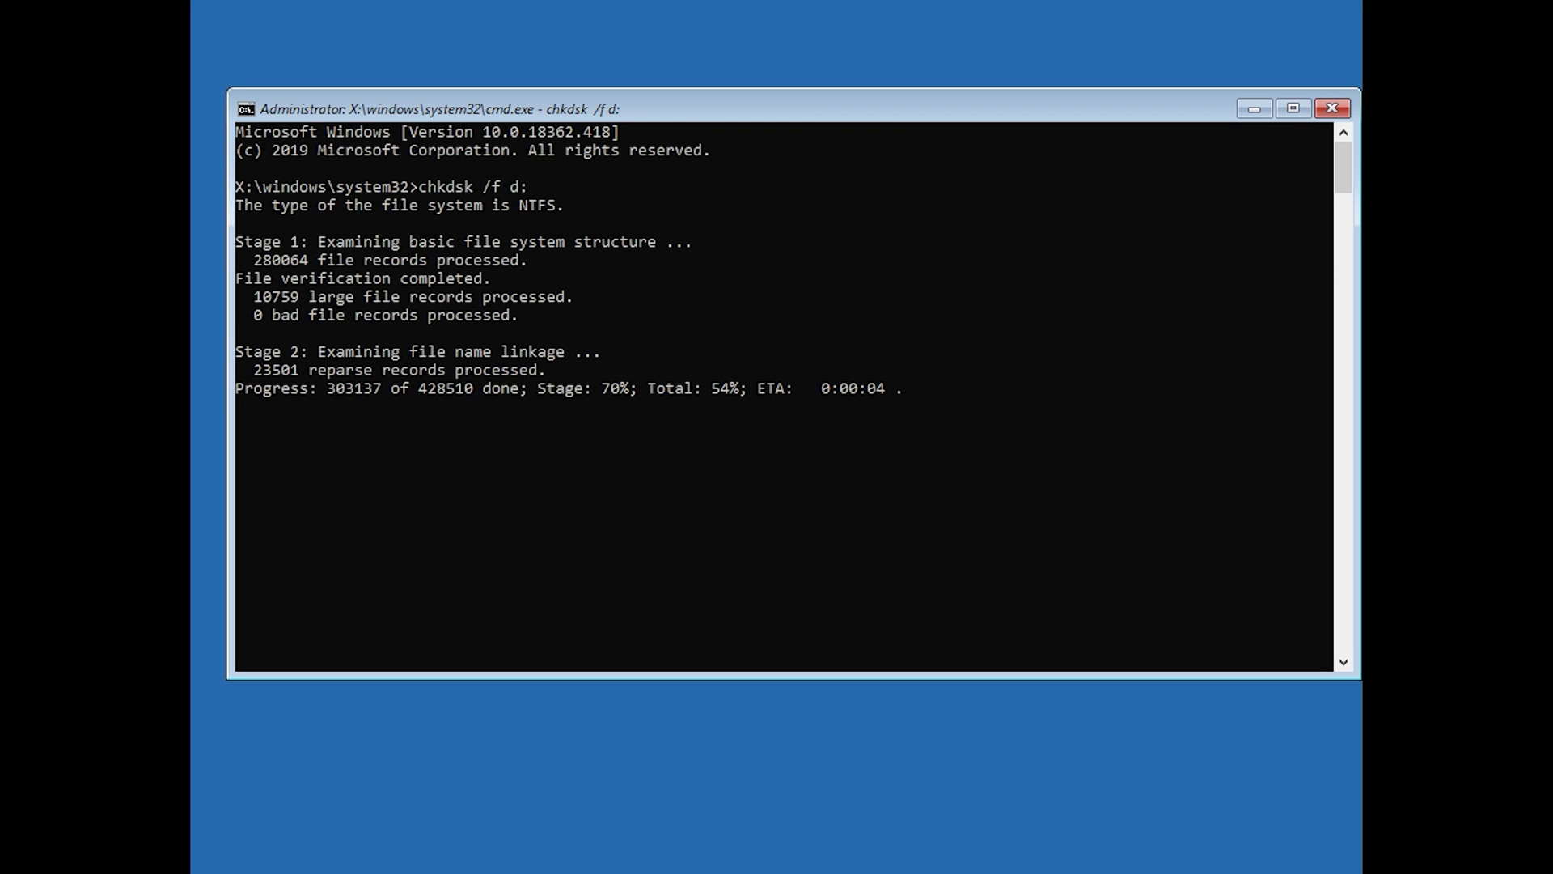
Exit Command Prompt and continue to Windows 10.
{"action": "type", "text": "exit"}
{"action": "key", "text": "Return"}
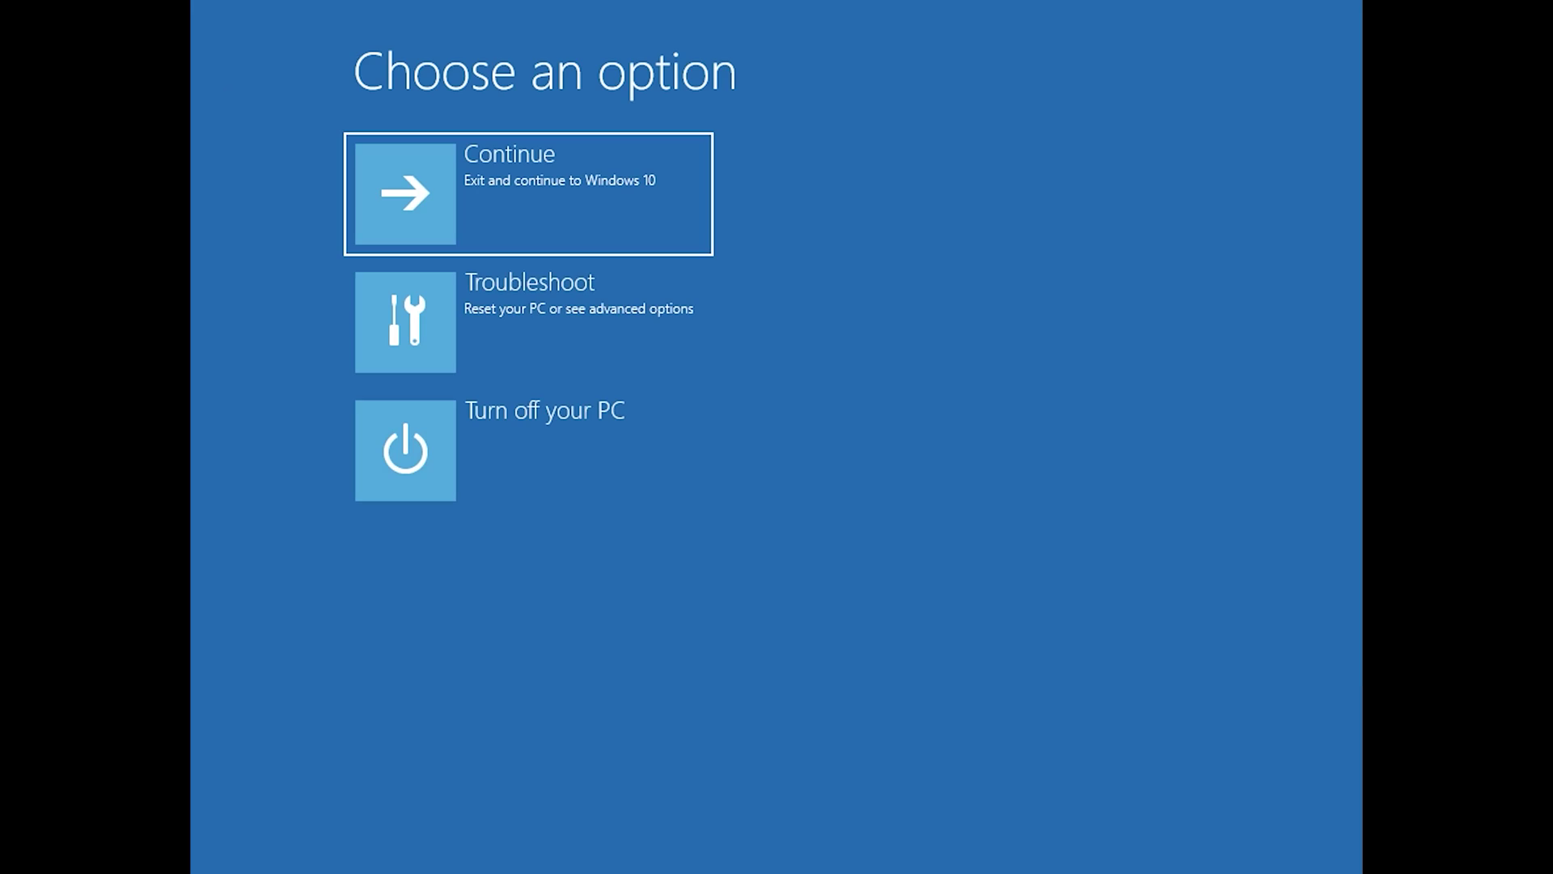
{"action": "key", "text": "Return"}
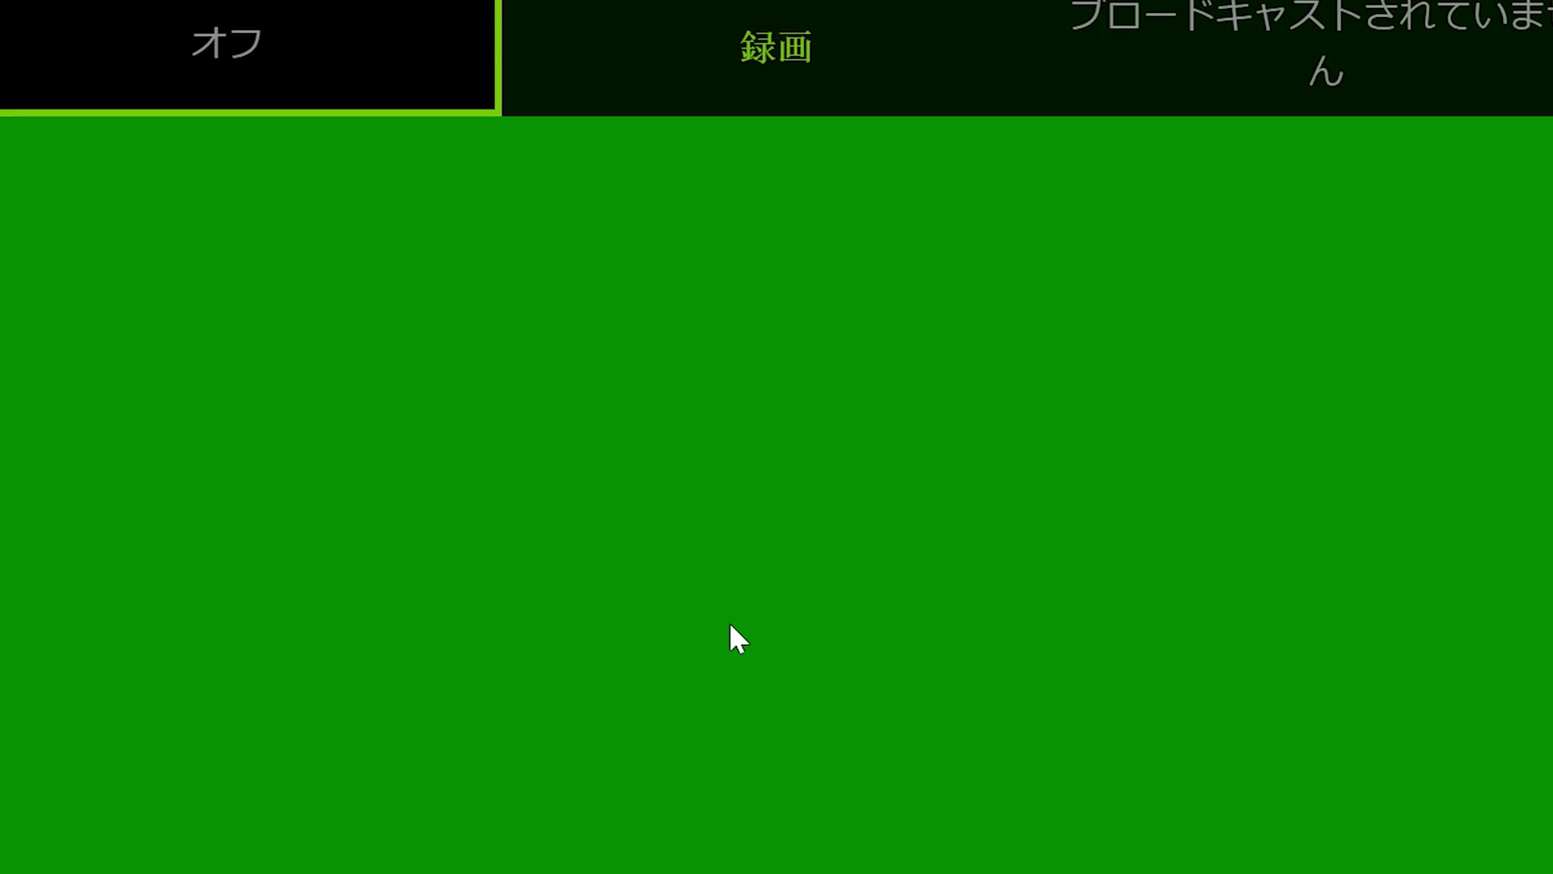
{"action": "left_click", "coordinate": [635, 45]}
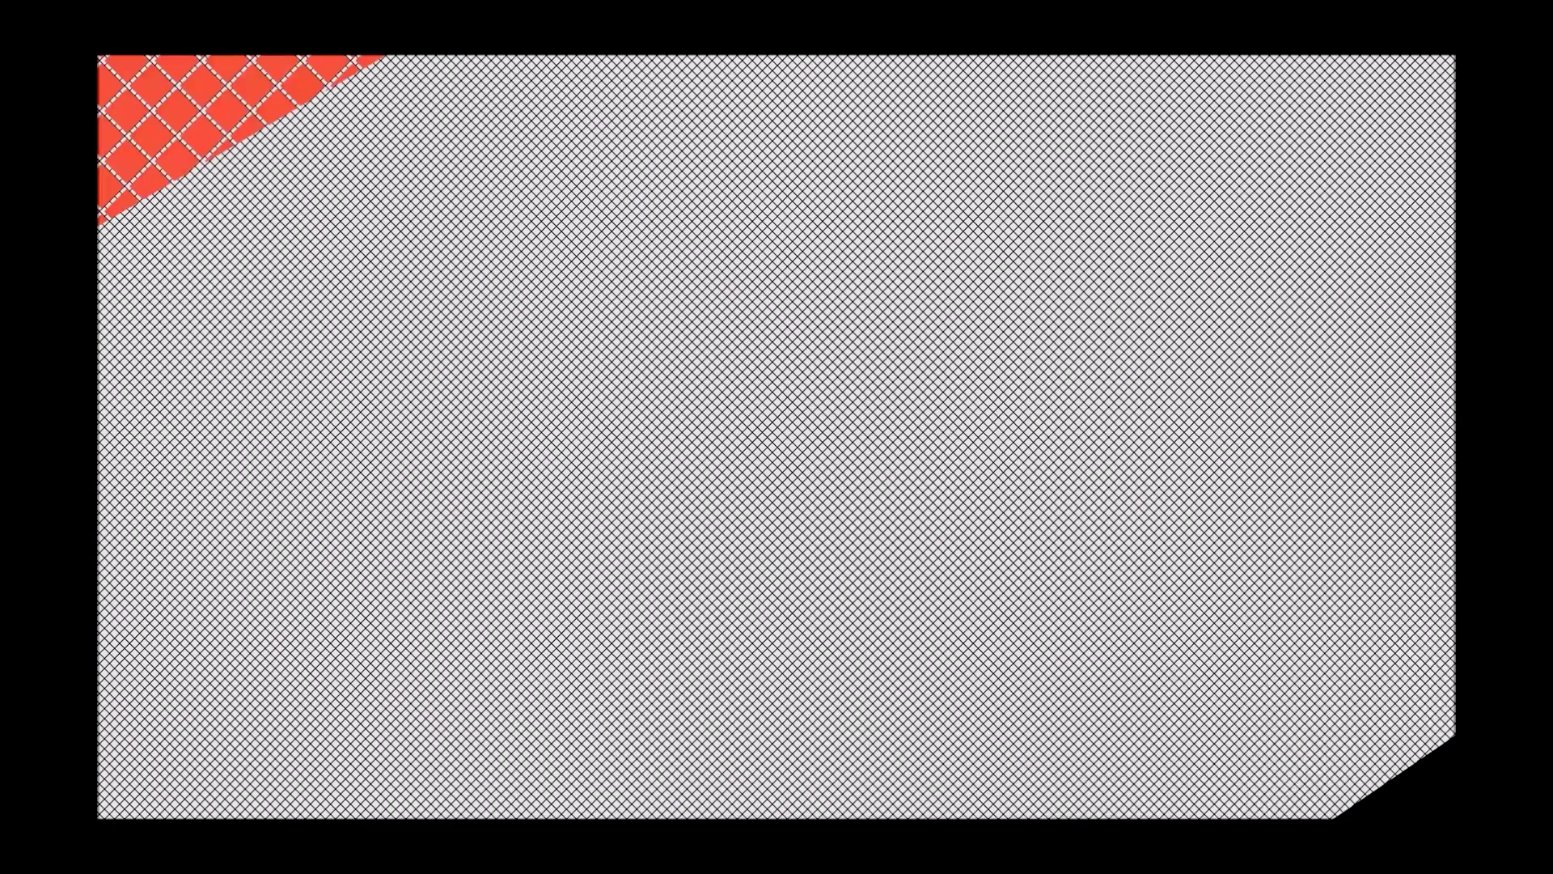